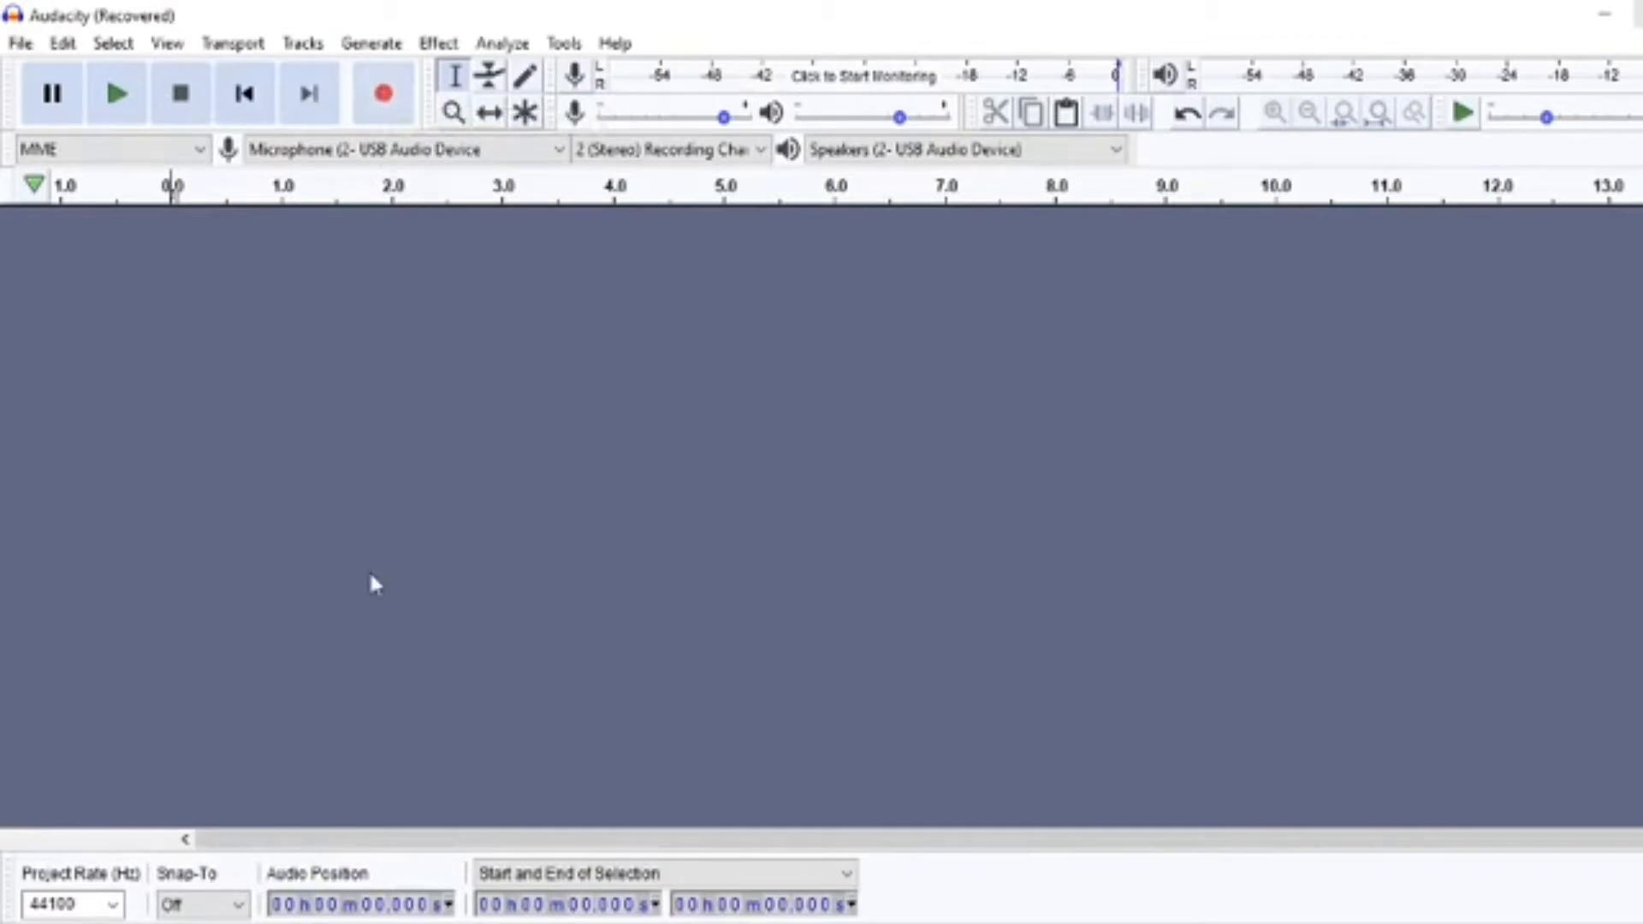
Record a voice clip of about 5 seconds on a new stereo track.
key("shift")
key("shift+r")
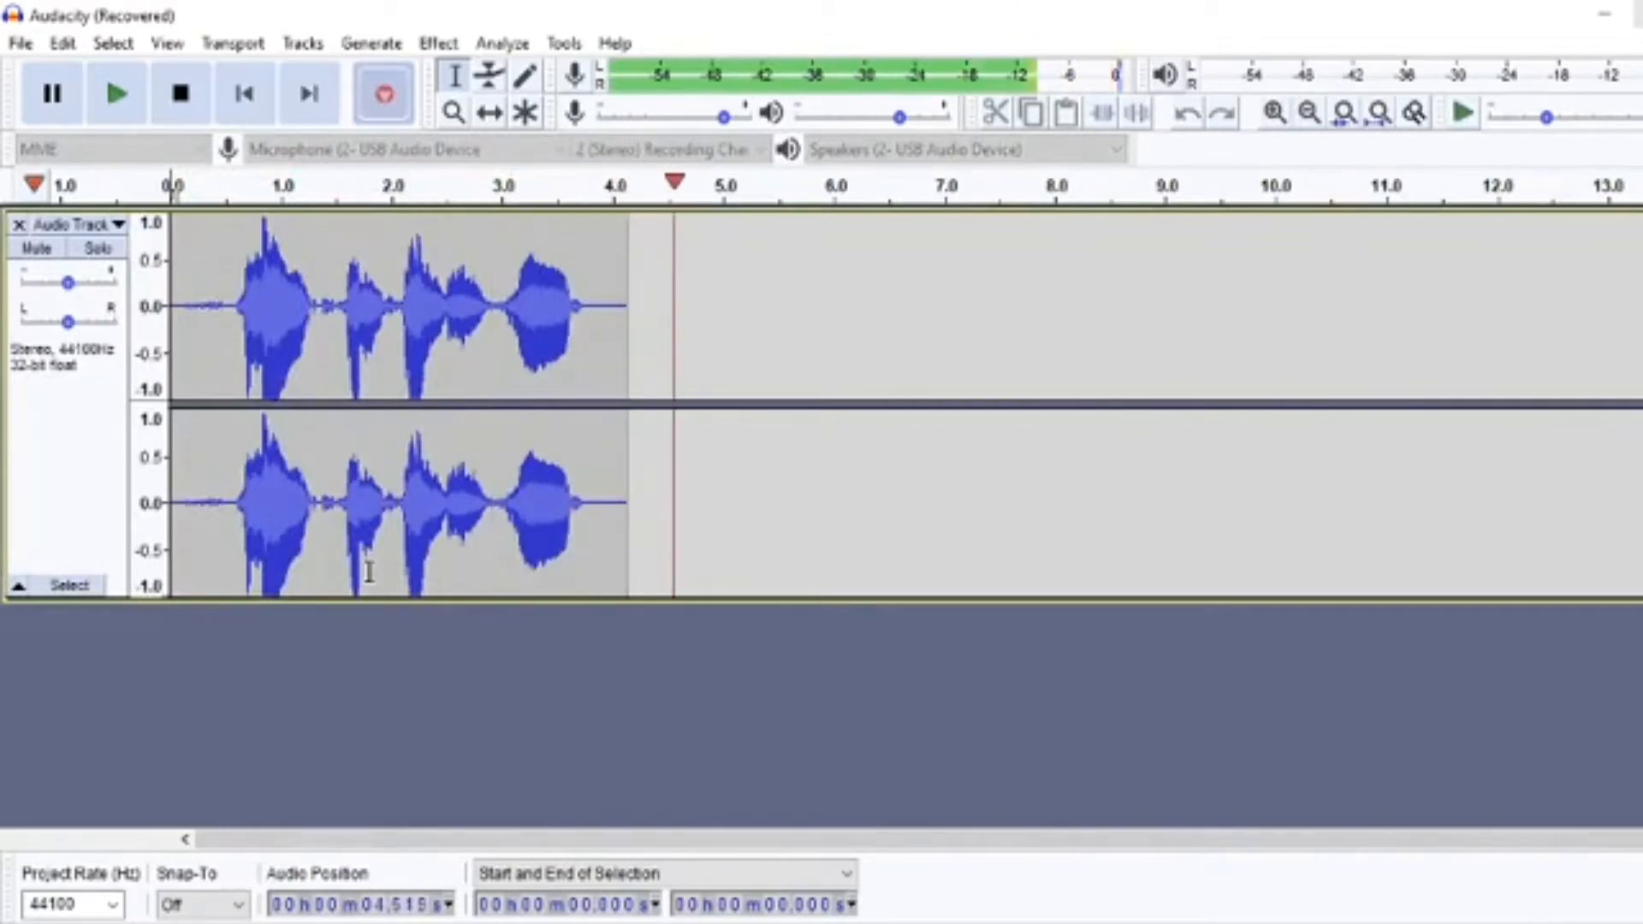
key("space")
Capture a noise profile from the silent first 0.14 s or so of the recording with Noise Reduction.
key("ctrl+1")
key("ctrl+1")
key("ctrl+1")
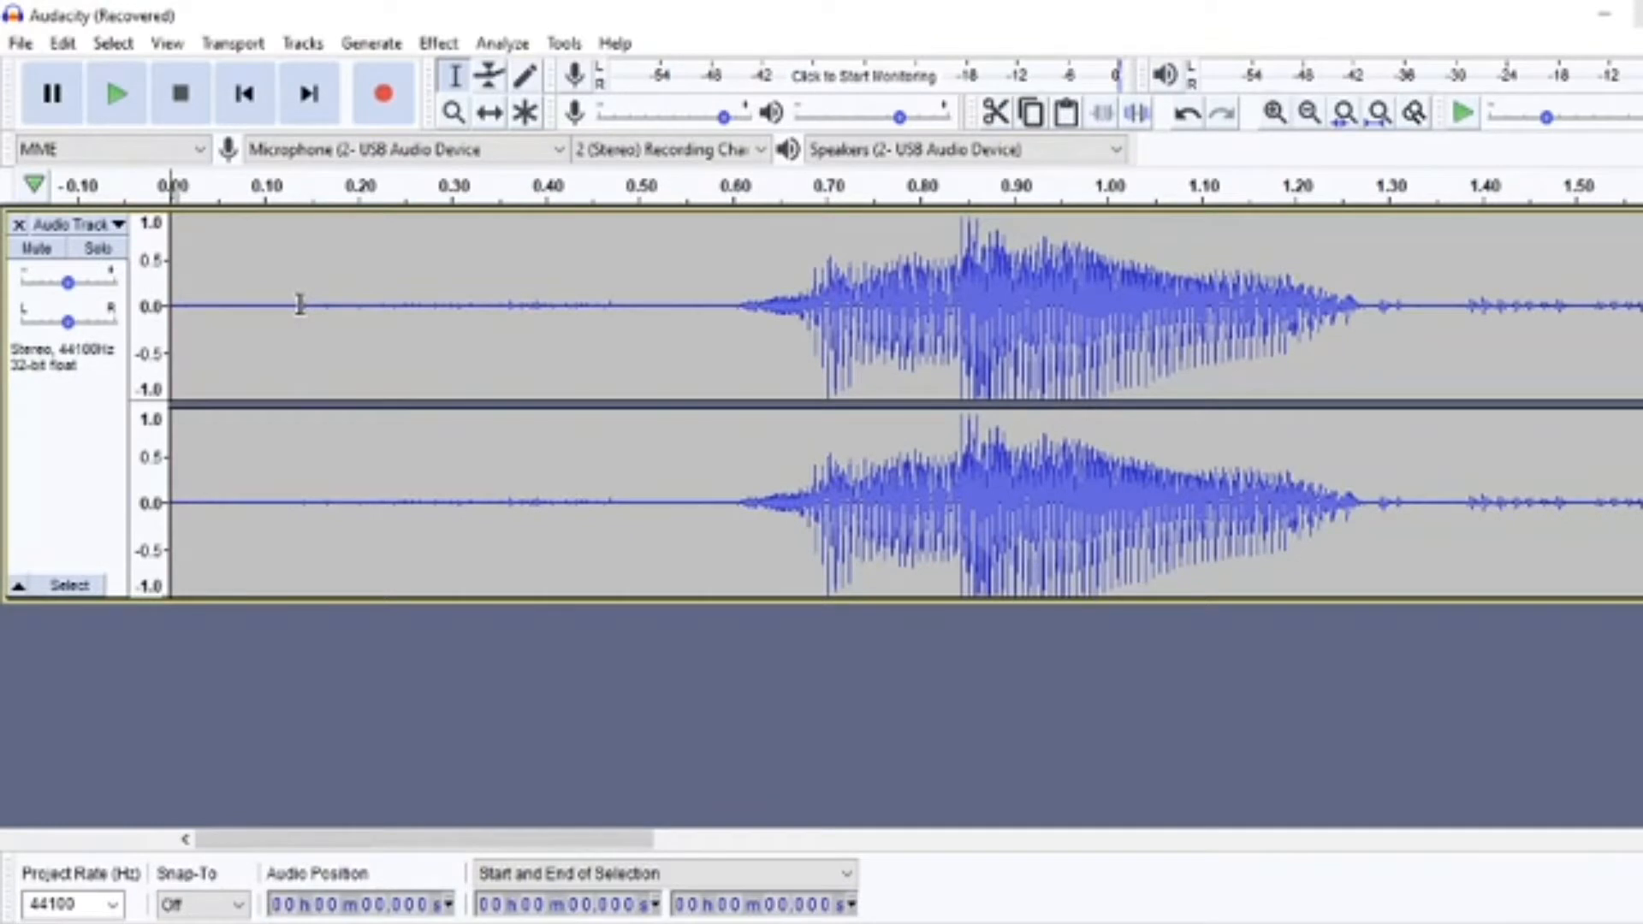
left_click_drag(300, 305, 171, 310)
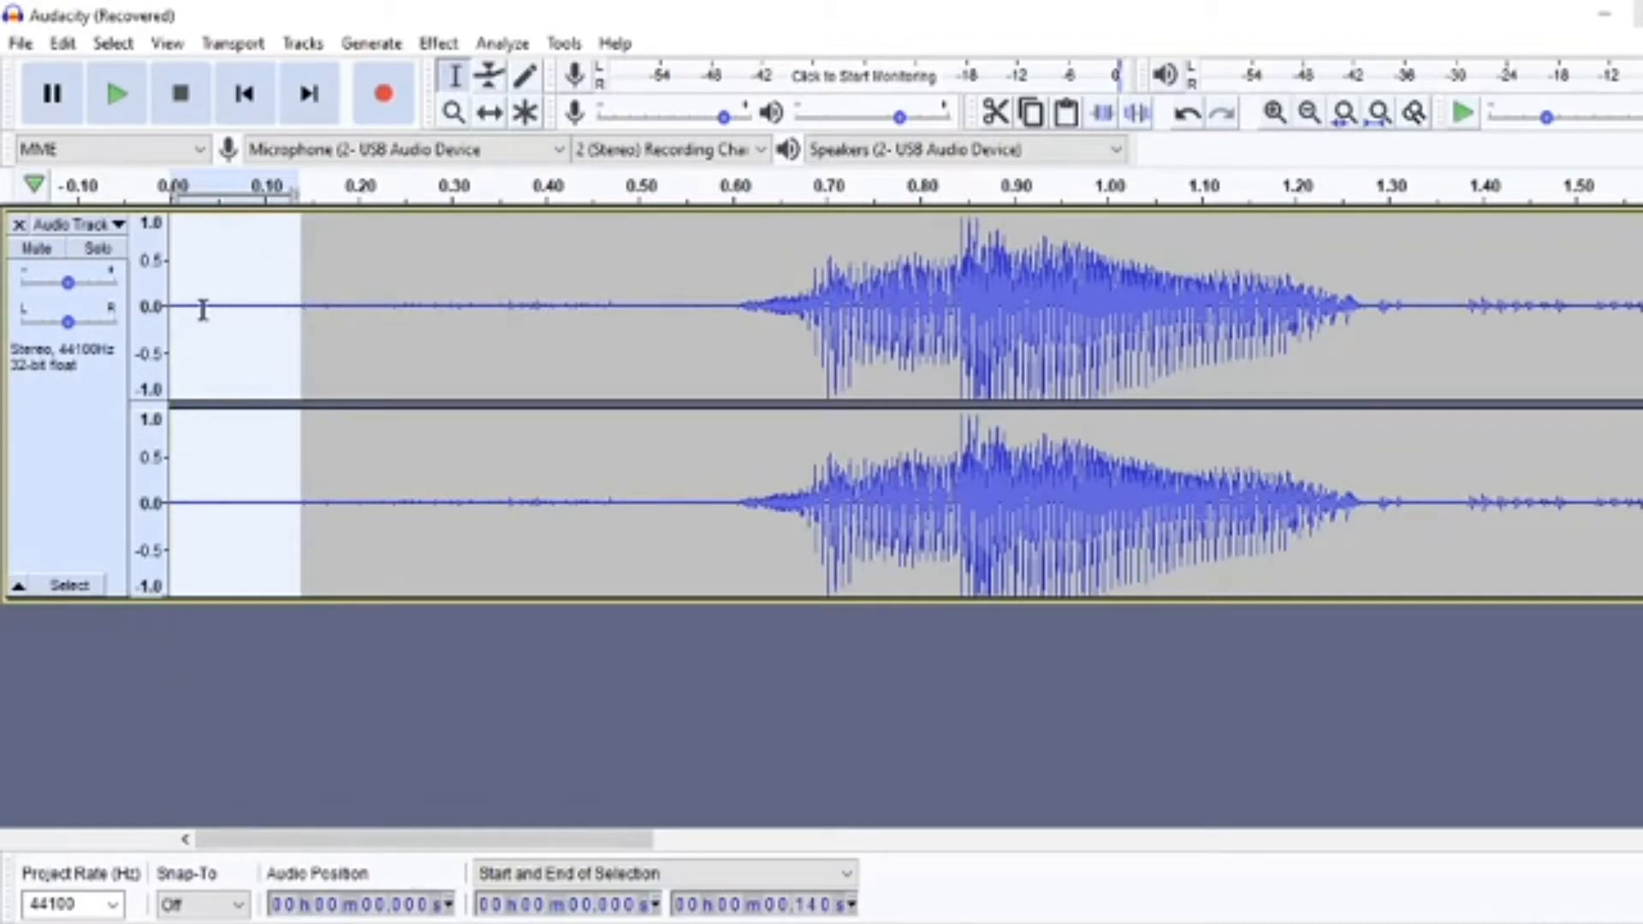
left_click(438, 43)
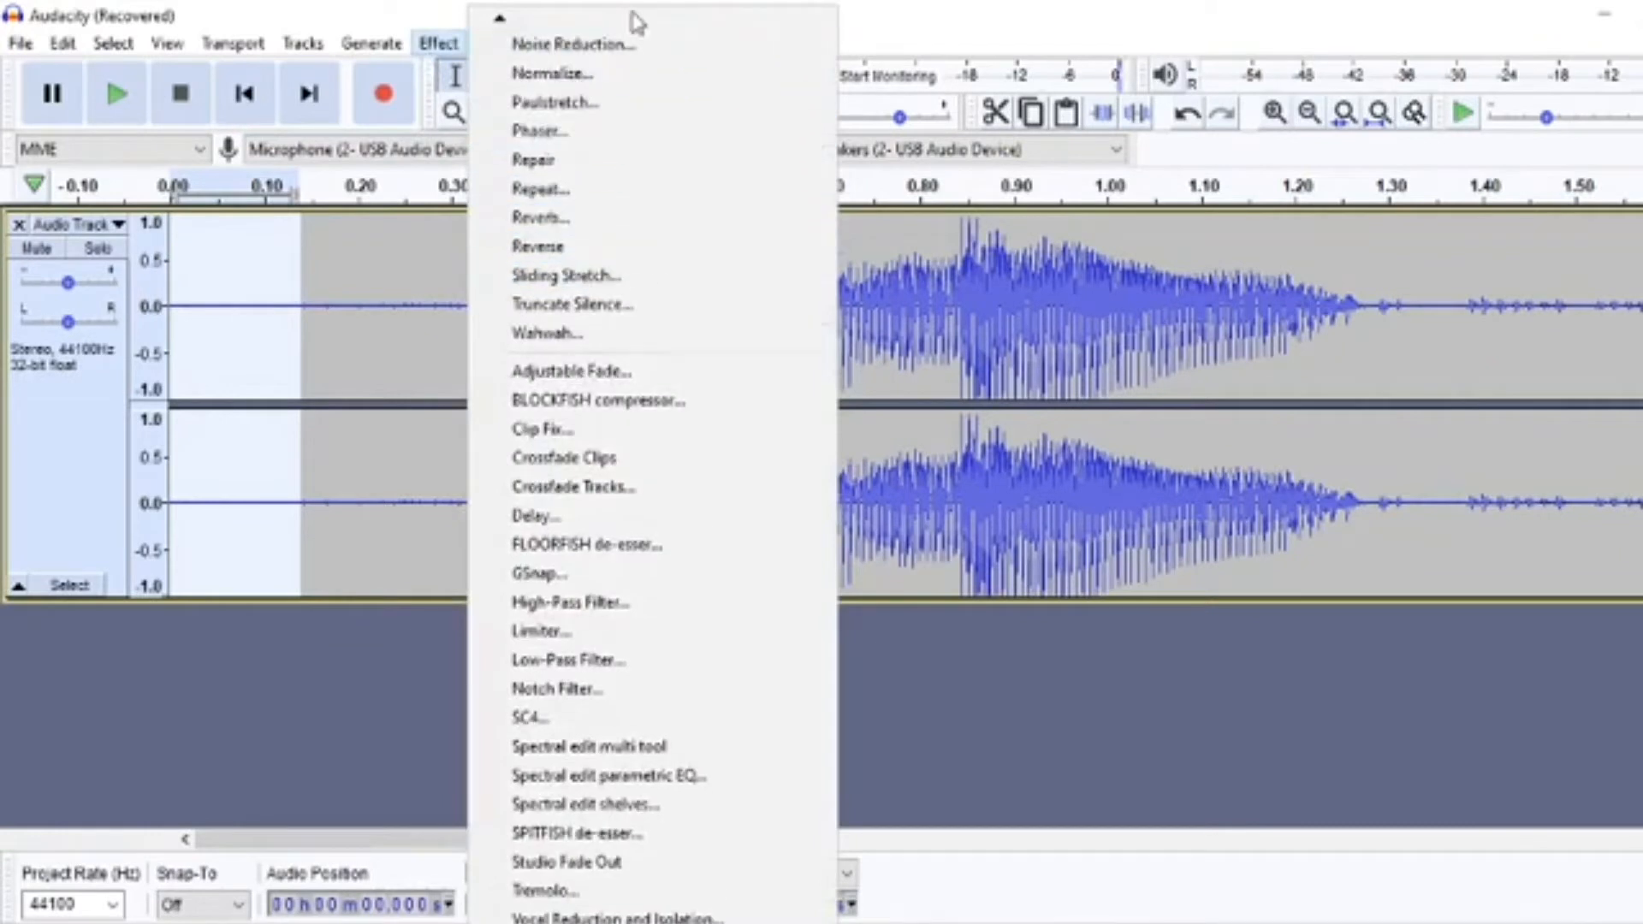
left_click(616, 43)
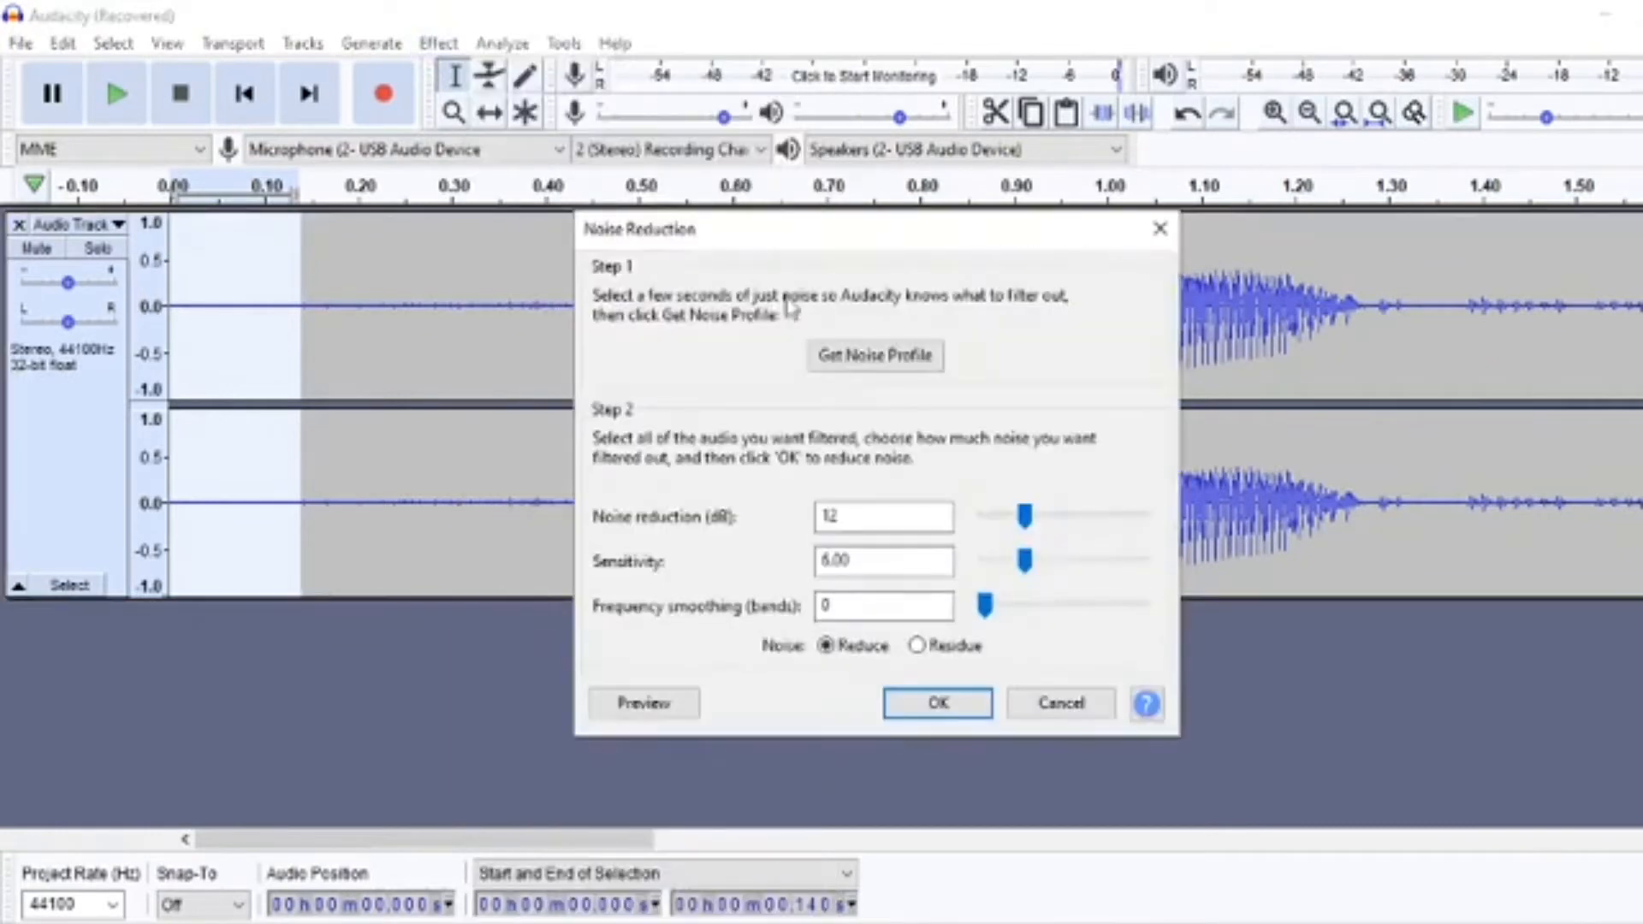
left_click(862, 356)
Apply Noise Reduction to the whole clip with 12 dB reduction, sensitivity 6.00 and 0 frequency smoothing bands.
double_click(365, 328)
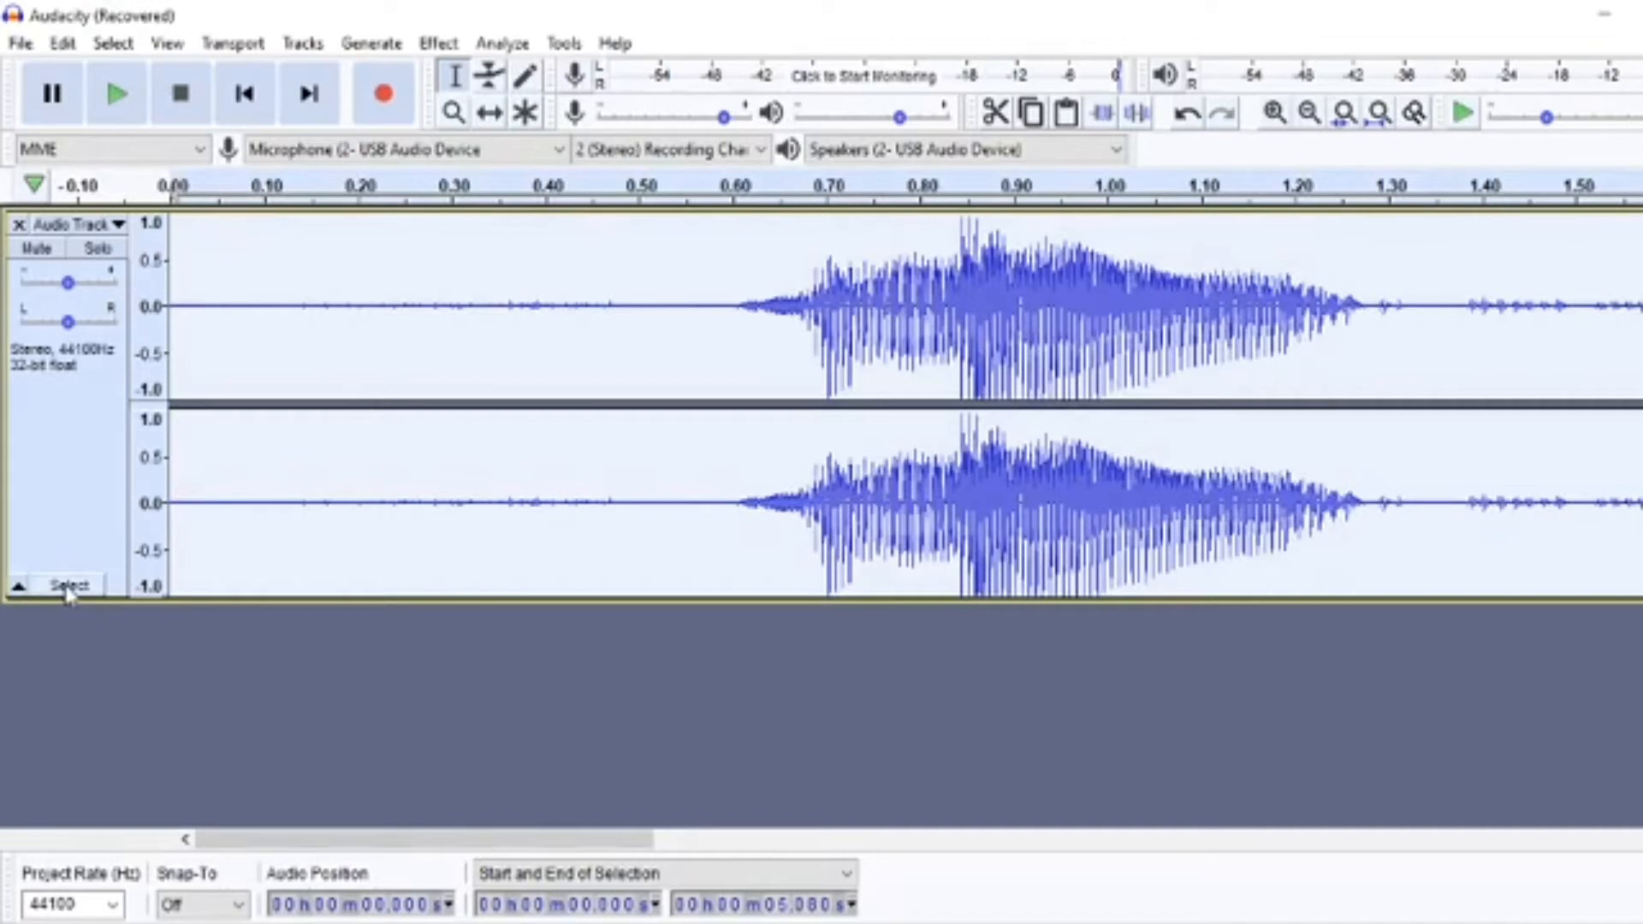
left_click(438, 43)
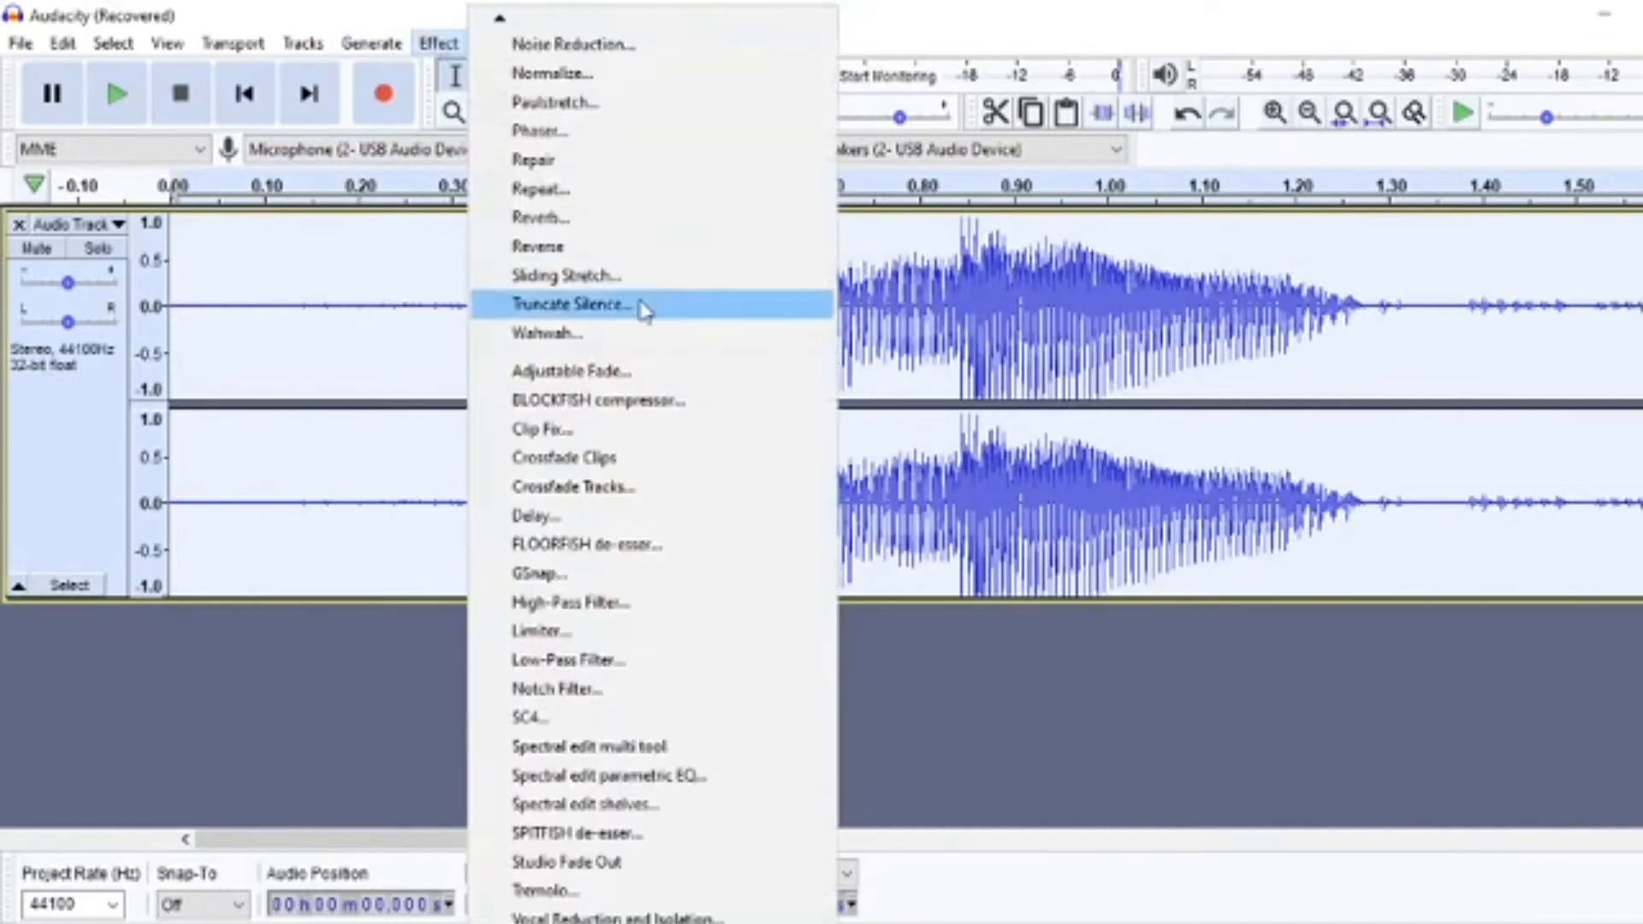
left_click(603, 44)
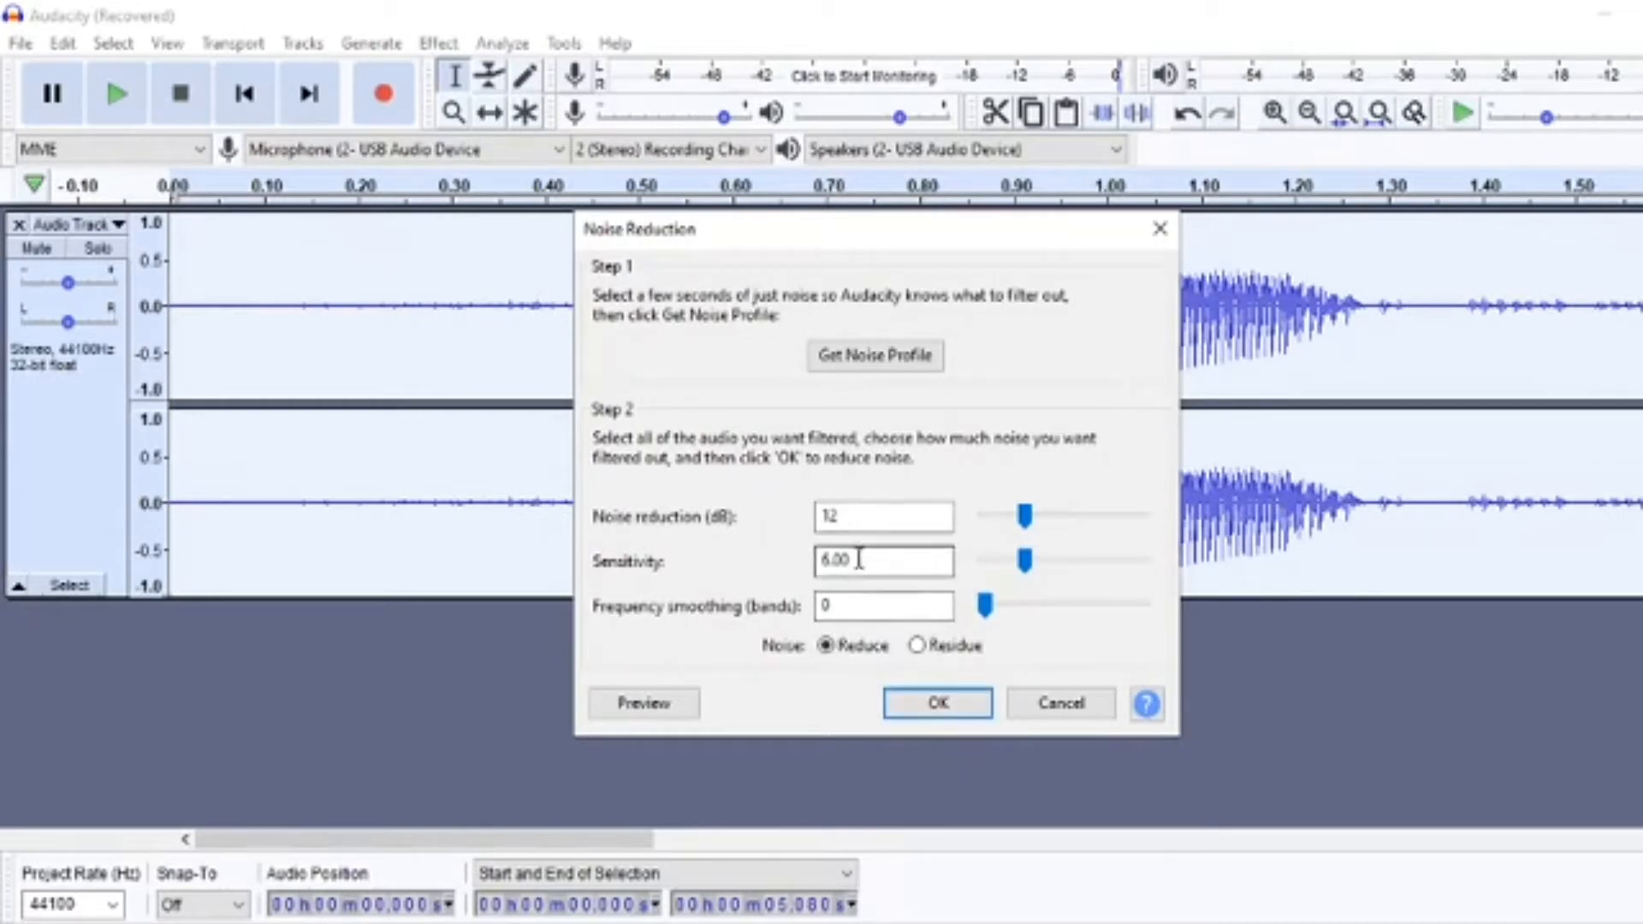
left_click(924, 704)
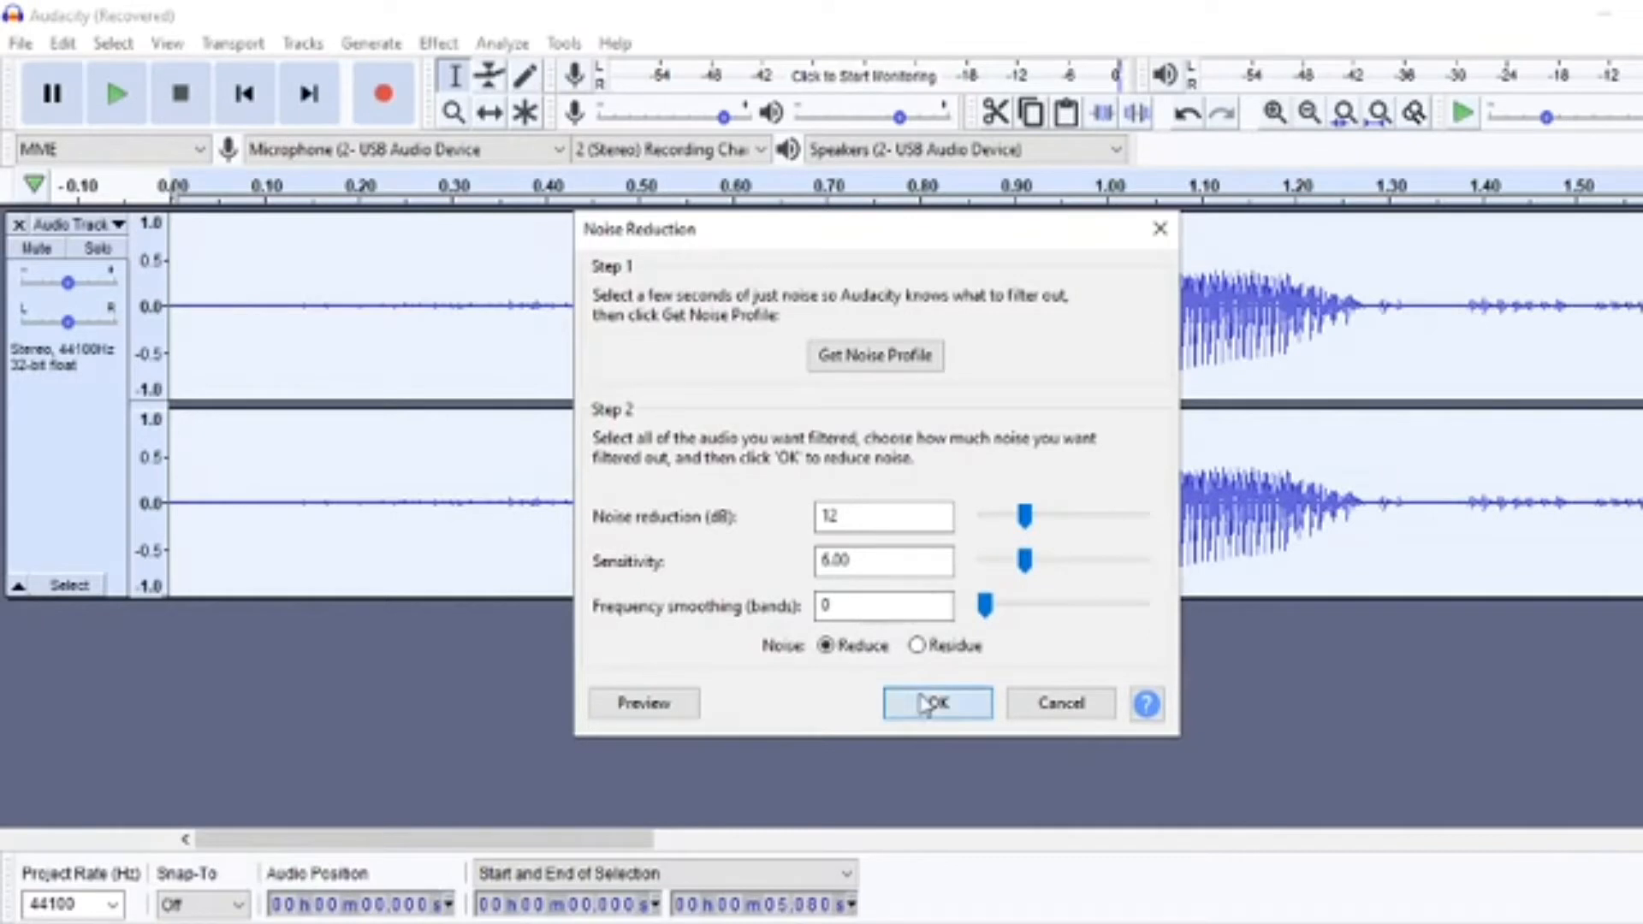
Normalize the whole clip to a peak amplitude of -3.0 dB with DC offset removal.
left_click(448, 44)
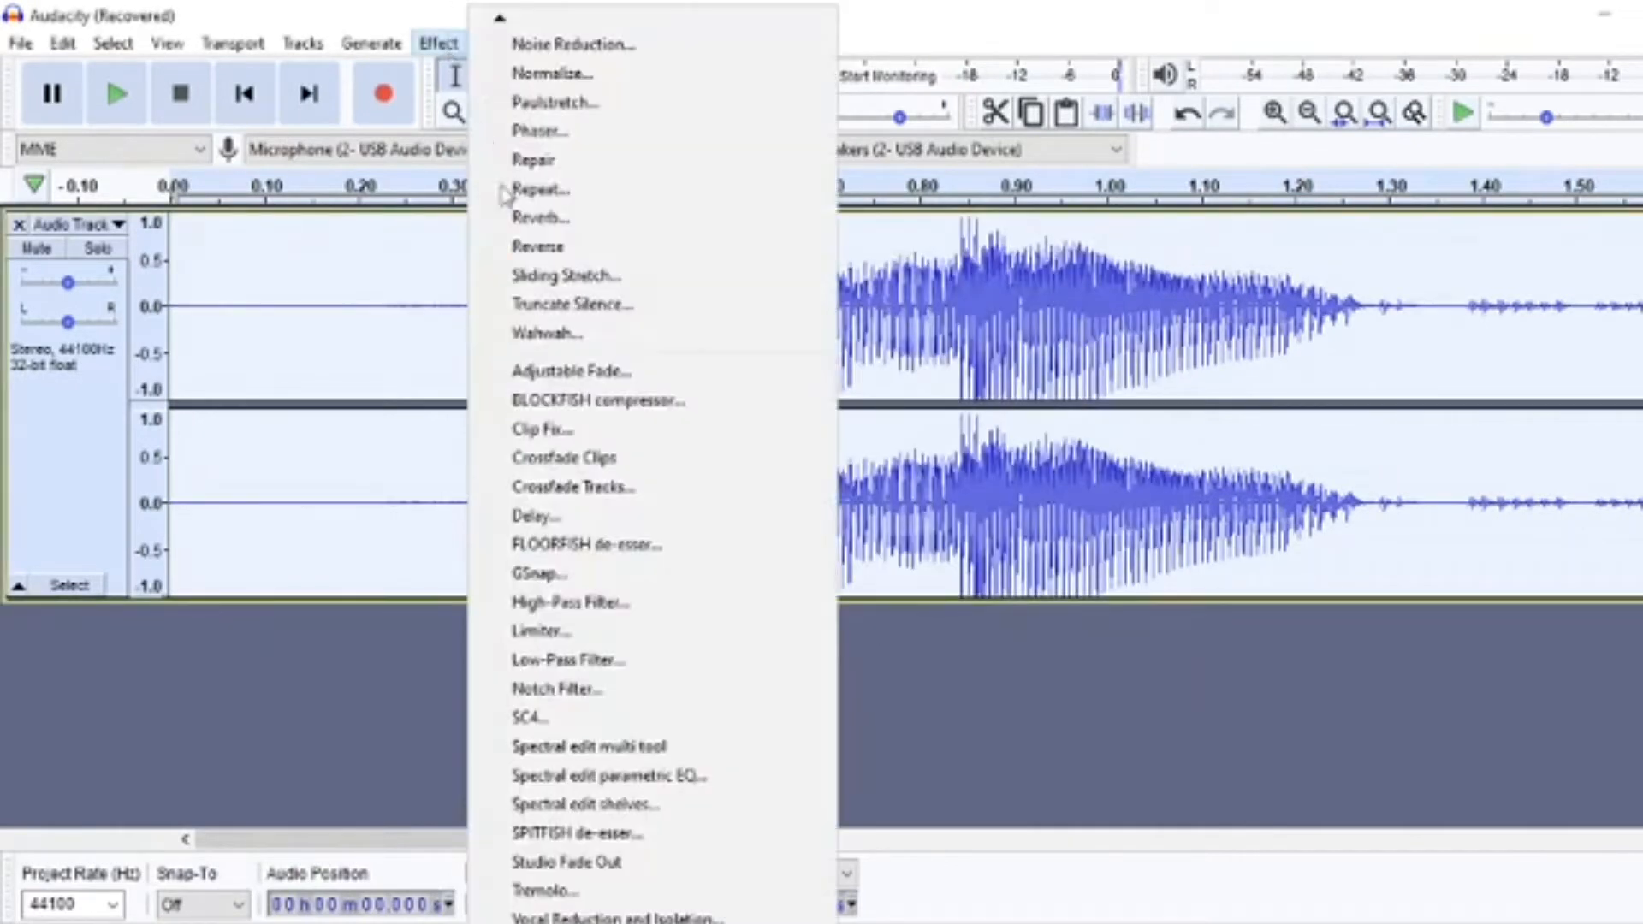
left_click(579, 71)
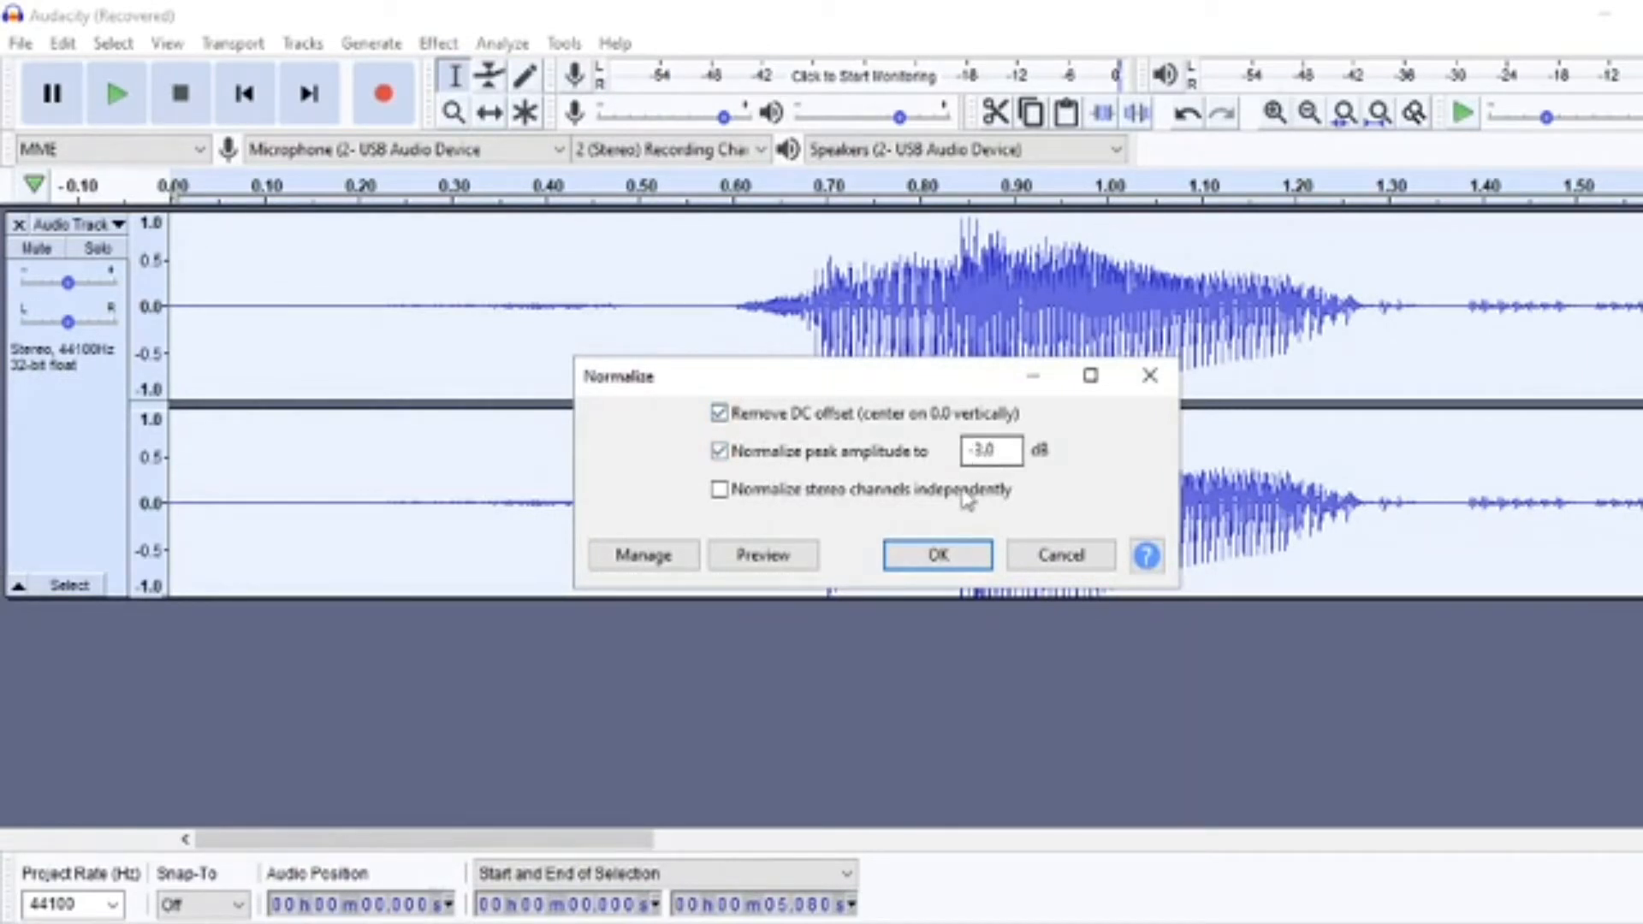
left_click(951, 563)
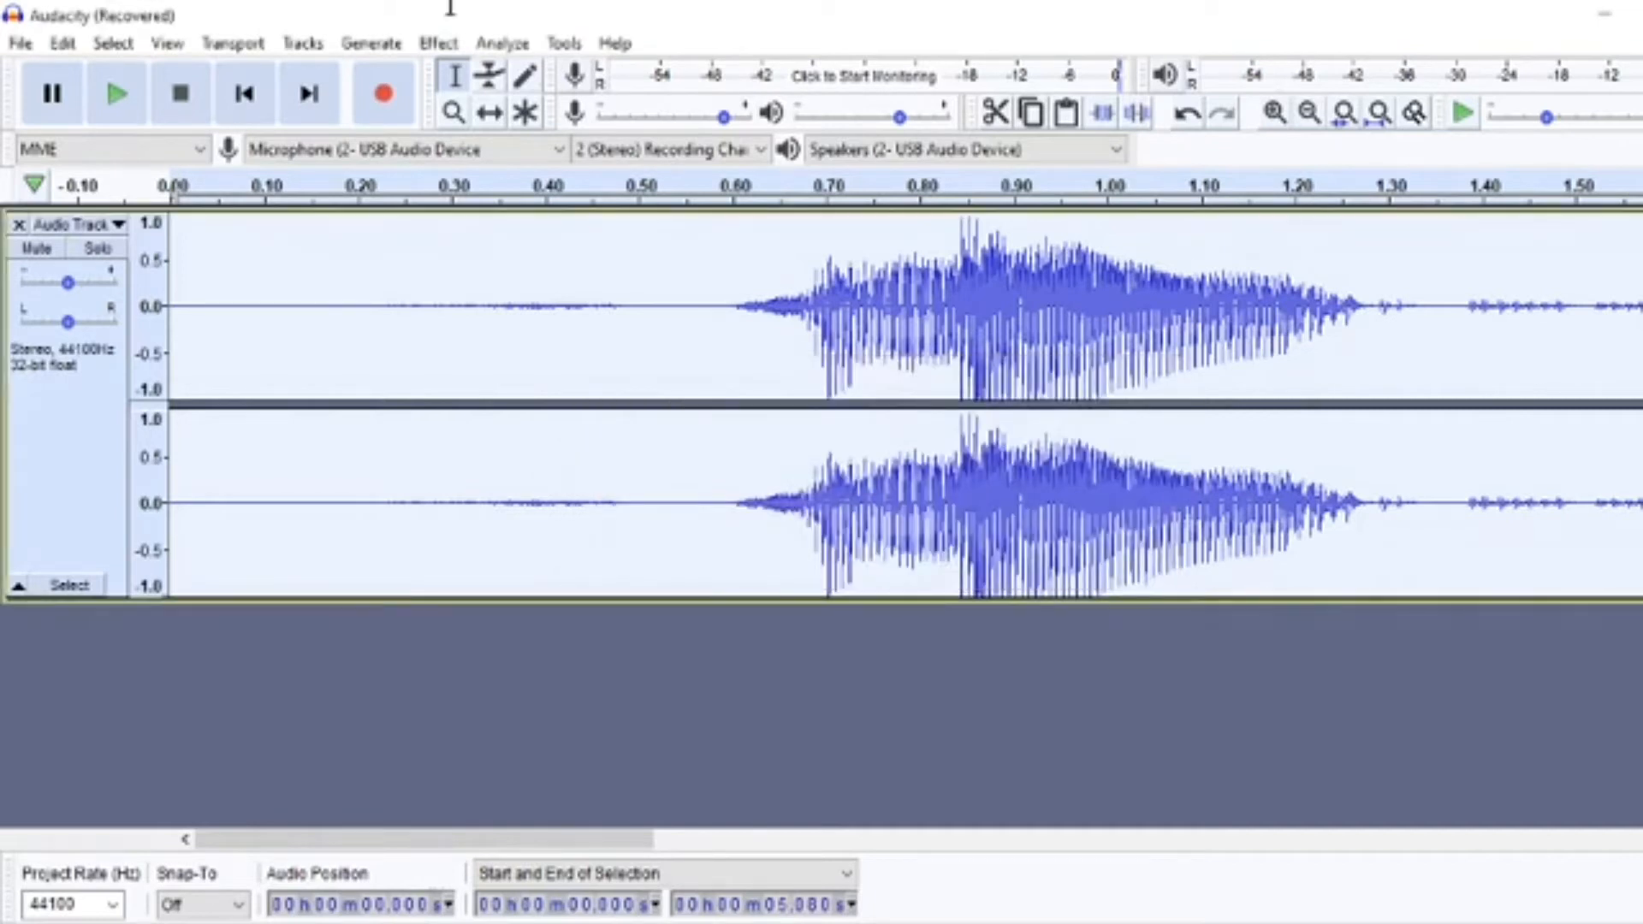
Apply the Filter Curve to the whole clip, boosting the lows below 100 Hz and the highs above about 5000 Hz.
left_click(437, 44)
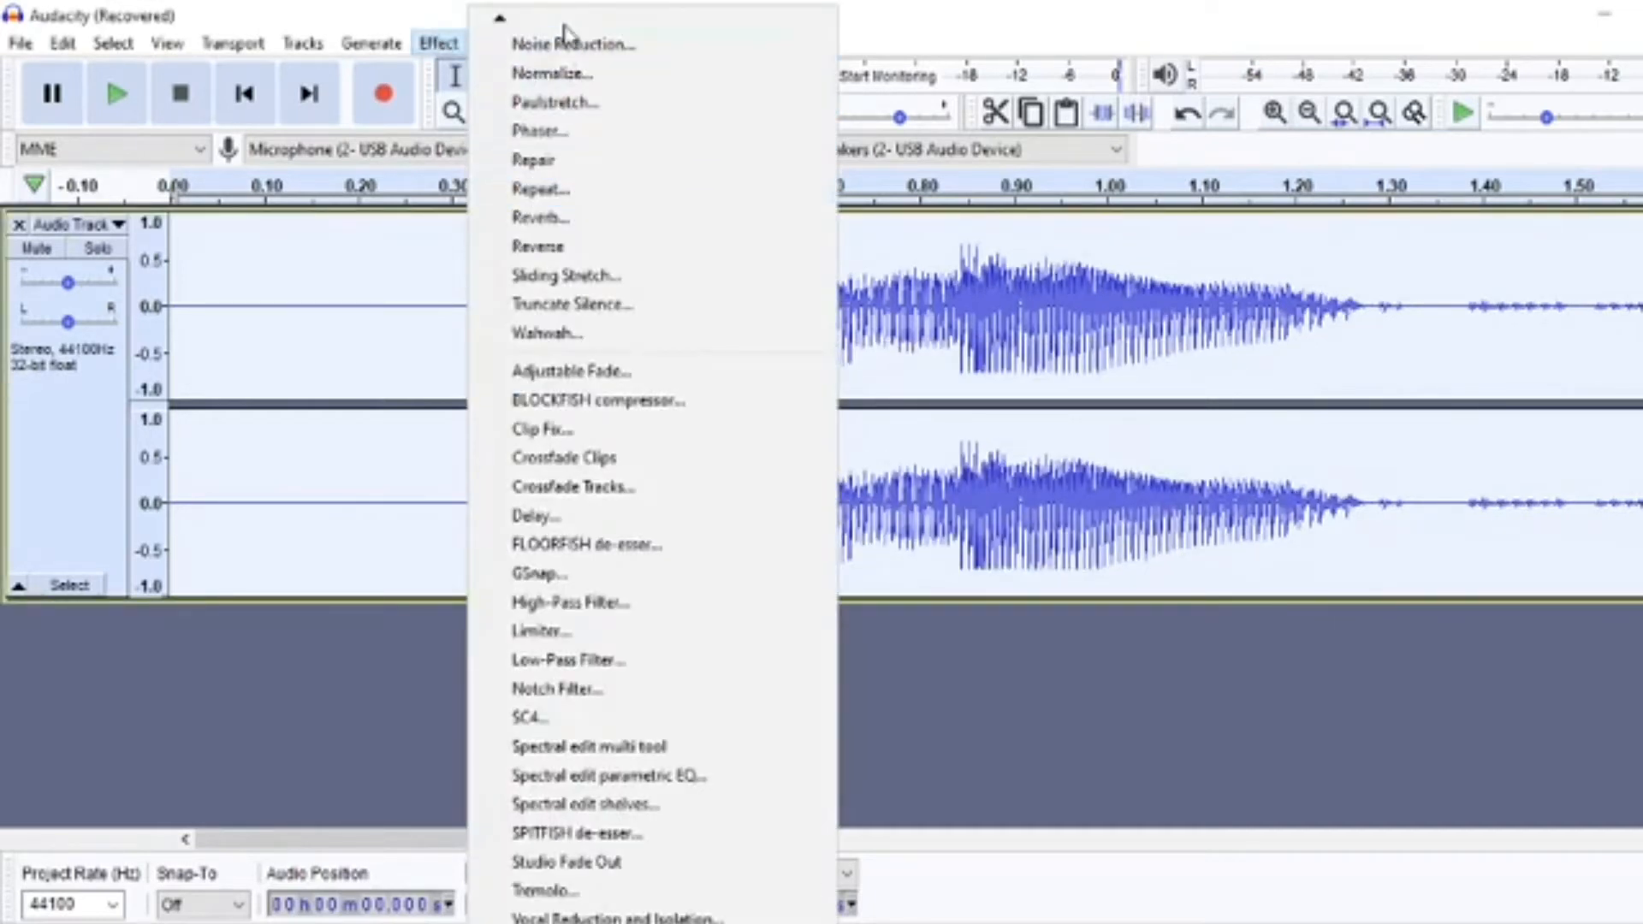
mouse_move(565, 31)
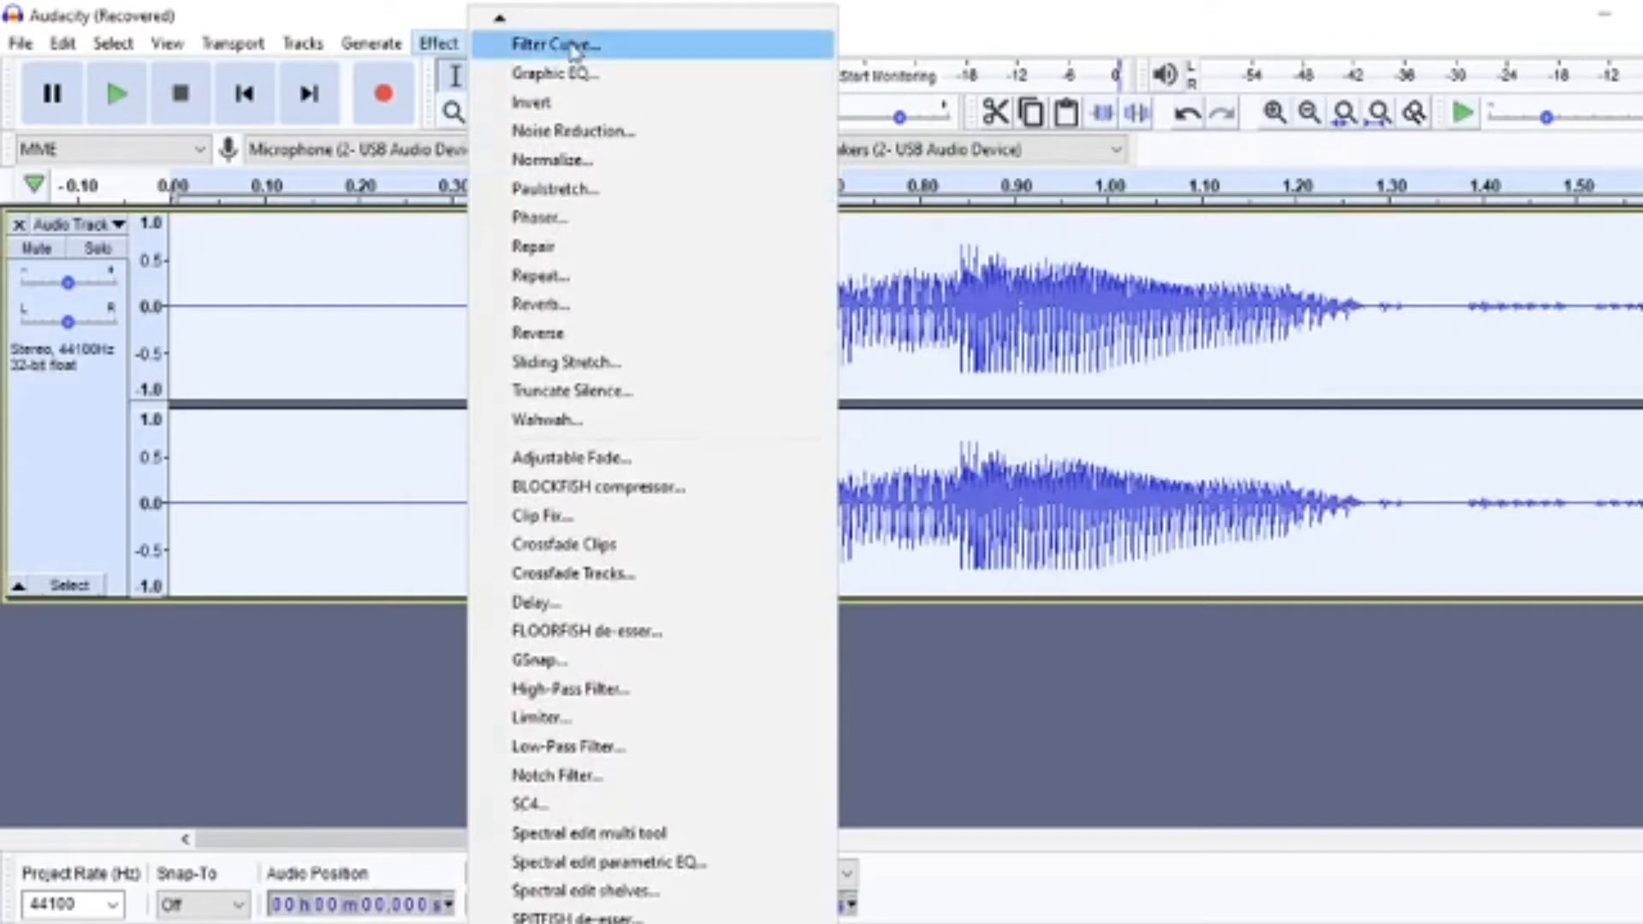
left_click(558, 44)
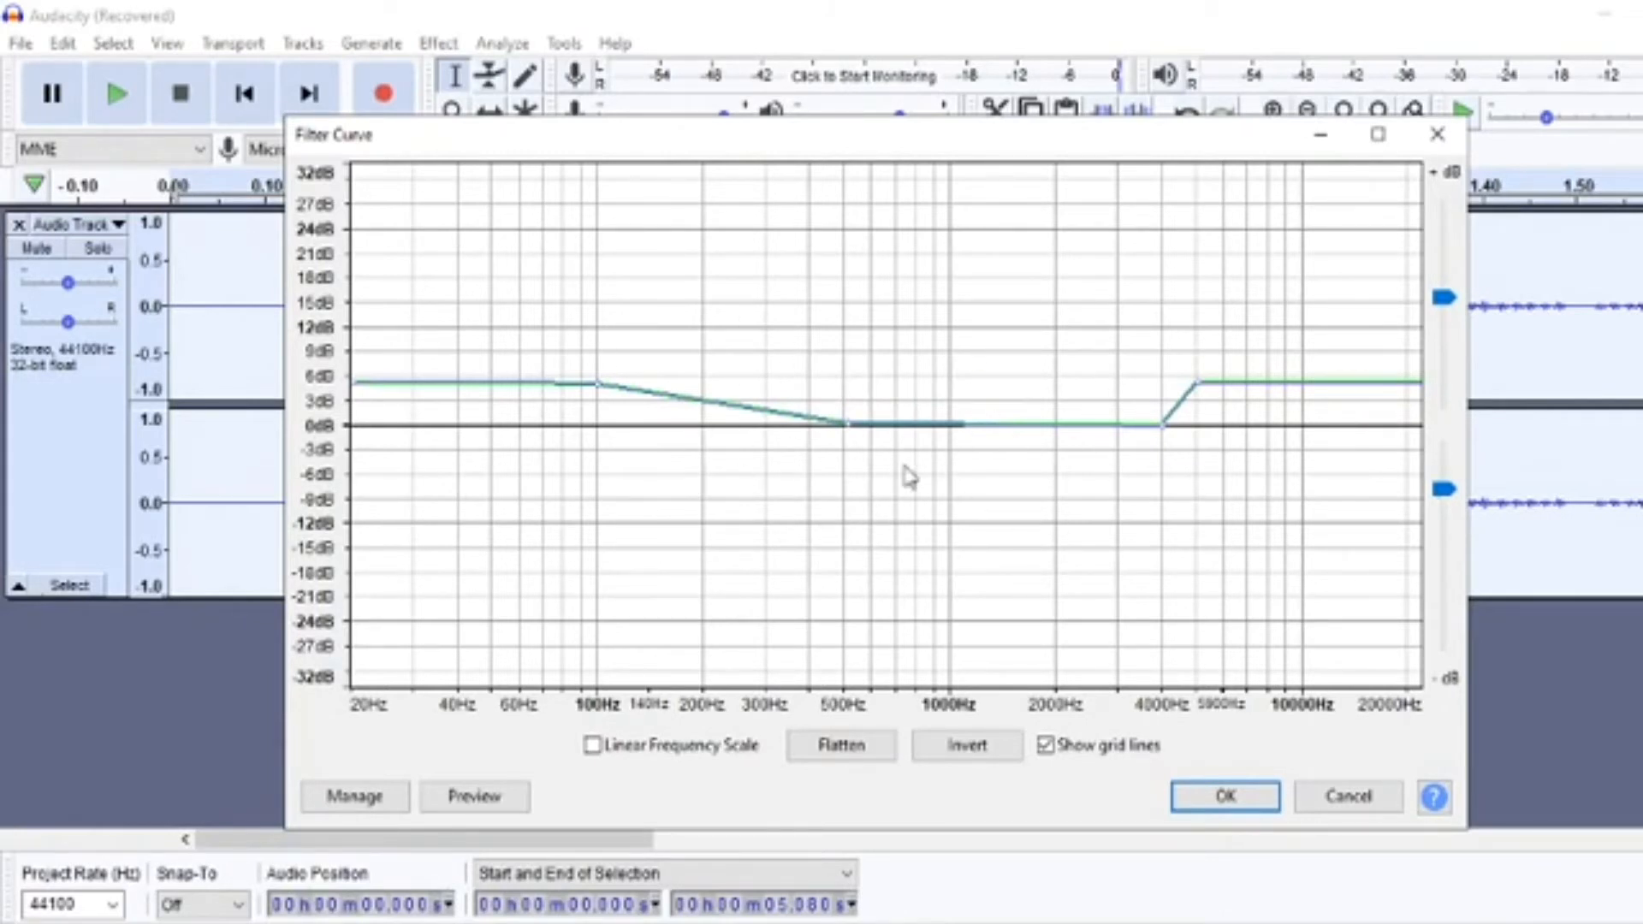
left_click(1224, 797)
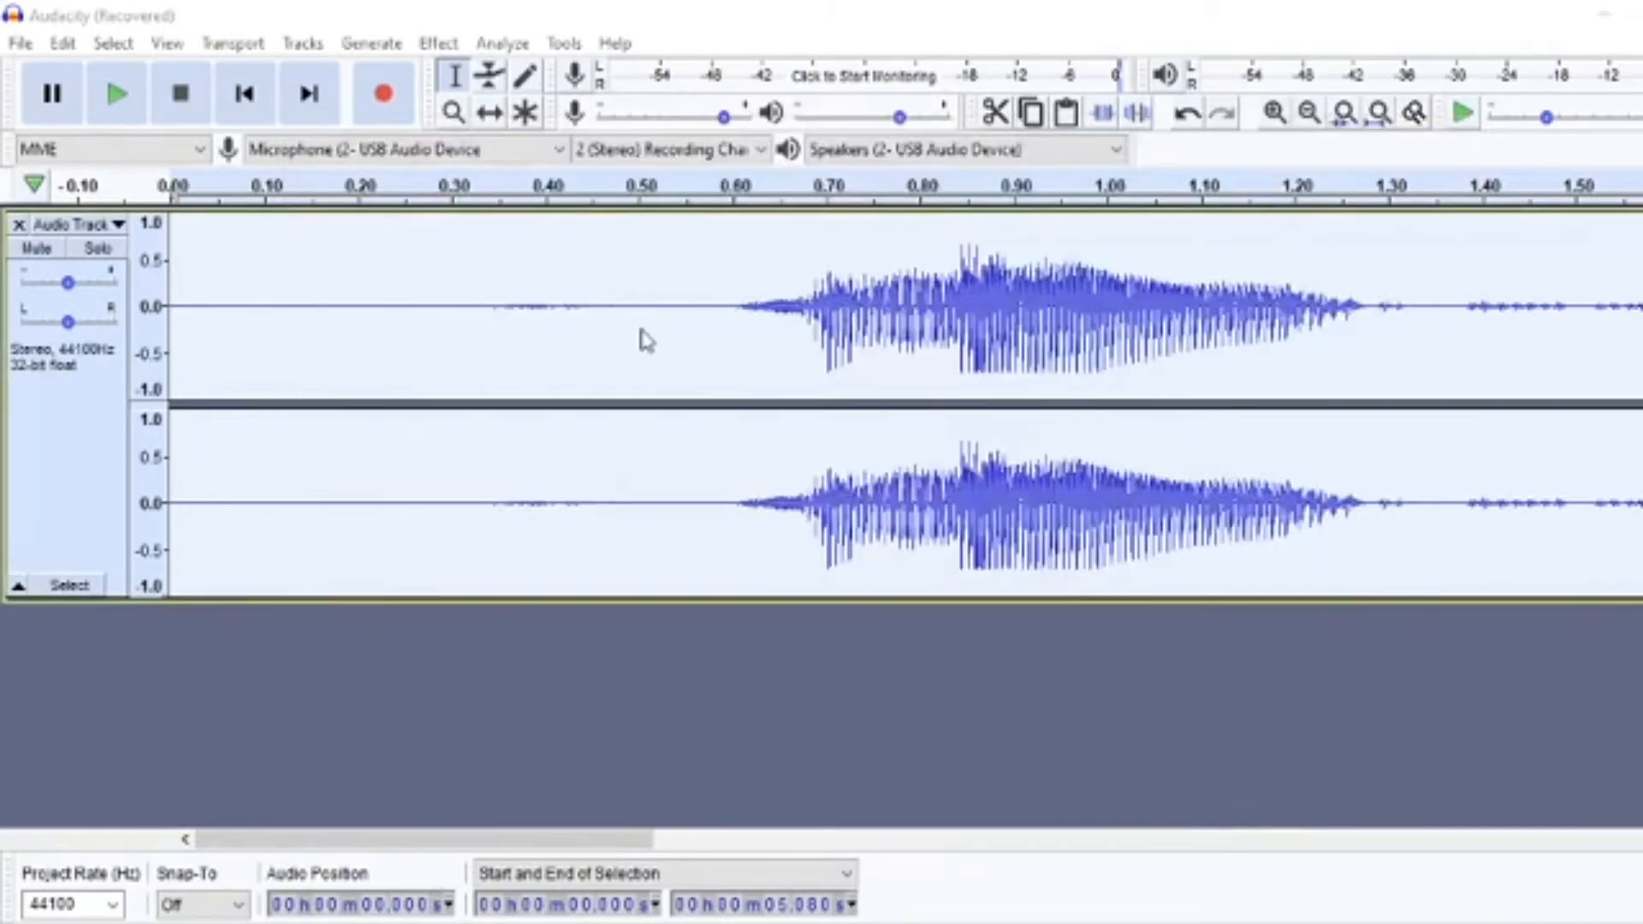
Silence the audio before the first word, from 0 to about 0.59 s.
key("ctrl+f")
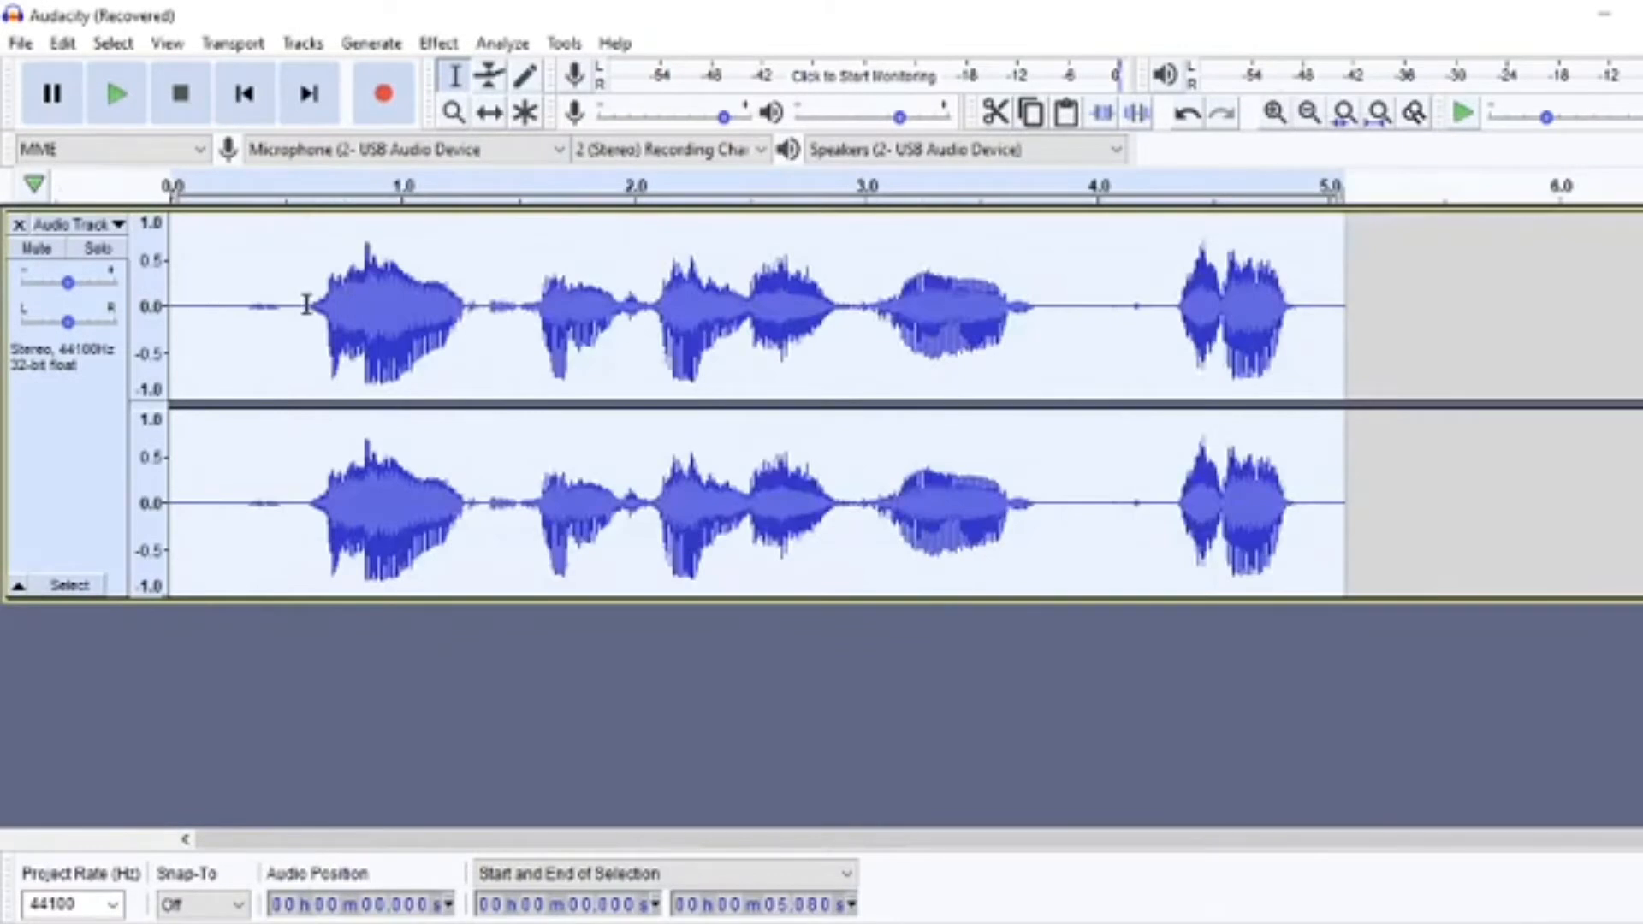
left_click_drag(306, 305, 172, 317)
key("space")
key("ctrl+l")
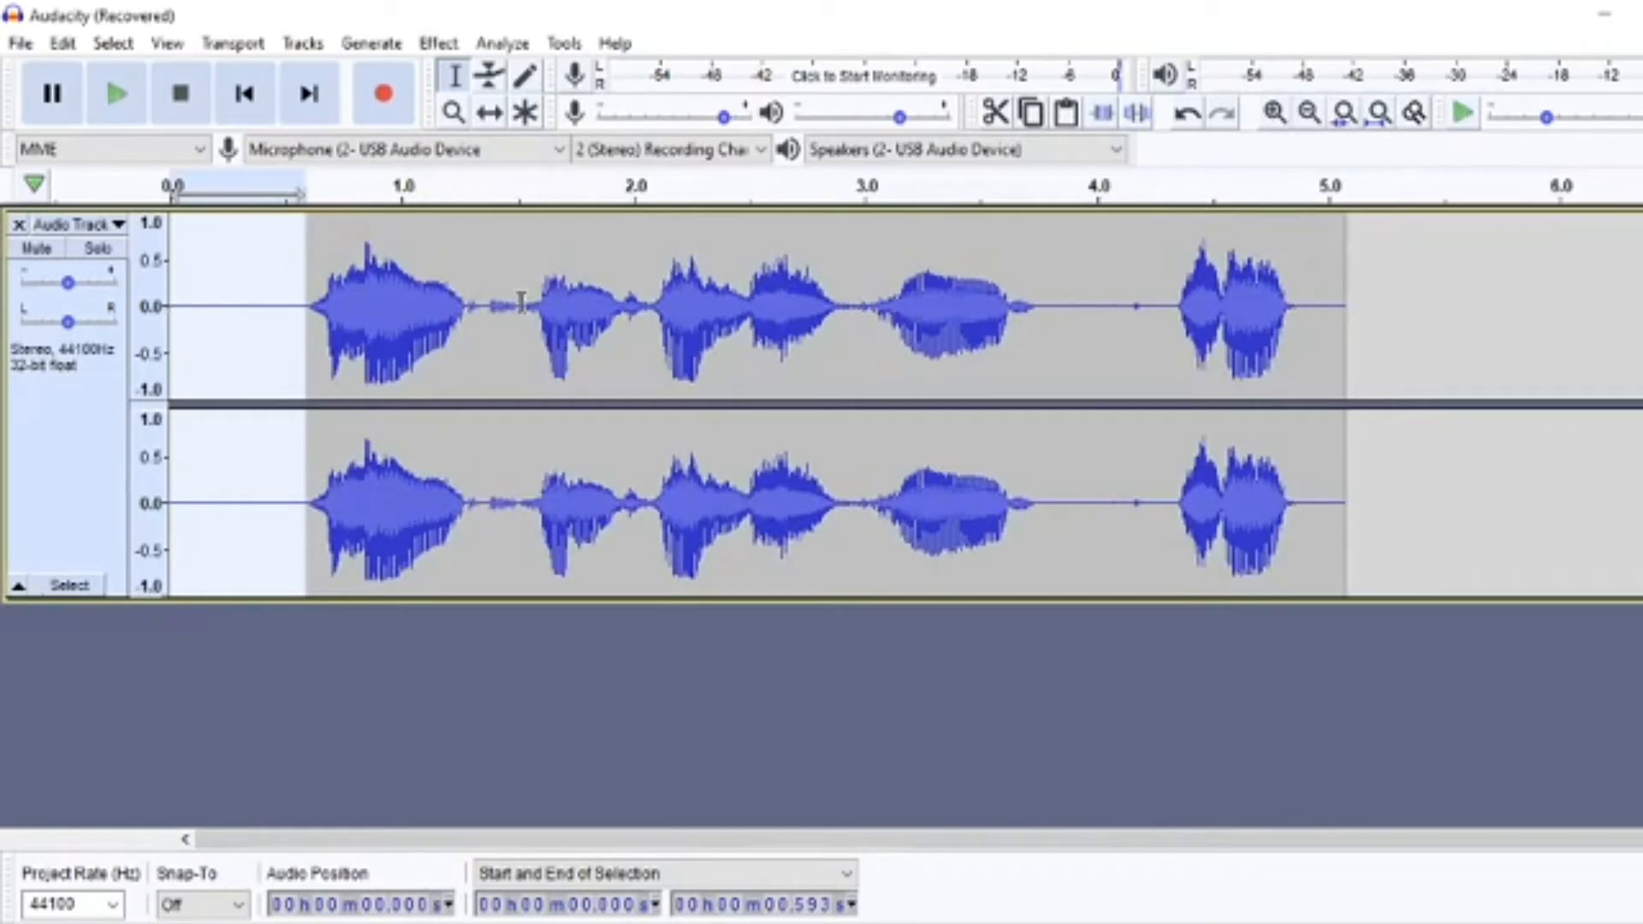
Silence the gaps at about 1.29–1.52 s and 3.8–4.3 s, and play the clip from about 0.37 s.
left_click_drag(520, 302, 468, 301)
key("space")
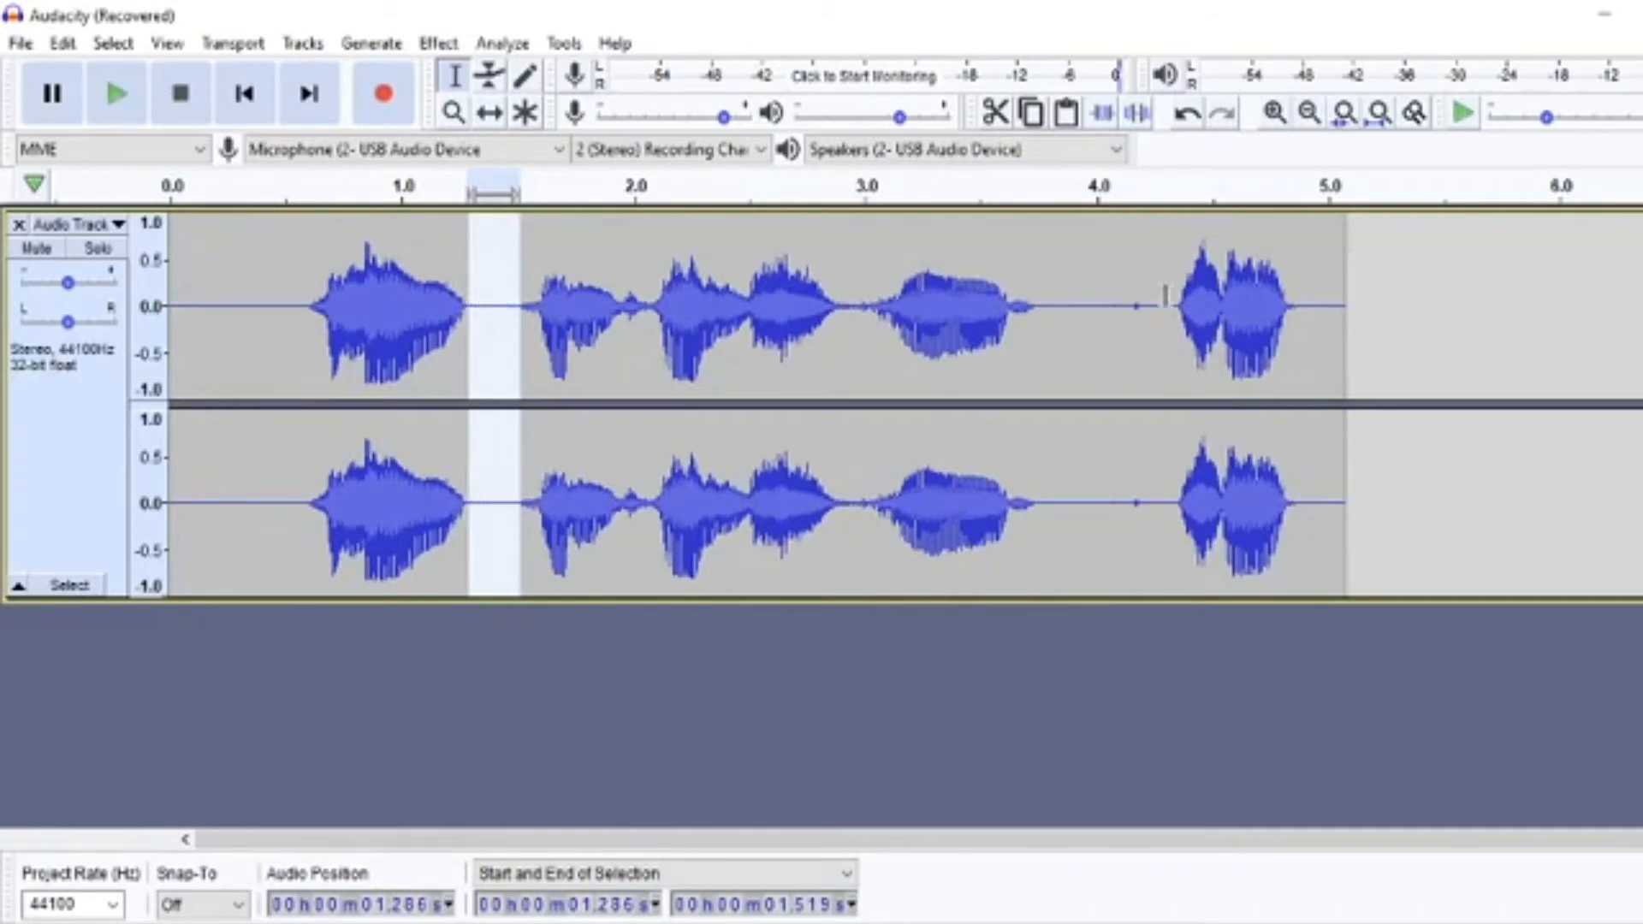
left_click(1166, 295)
left_click_drag(1165, 295, 1053, 306)
key("space")
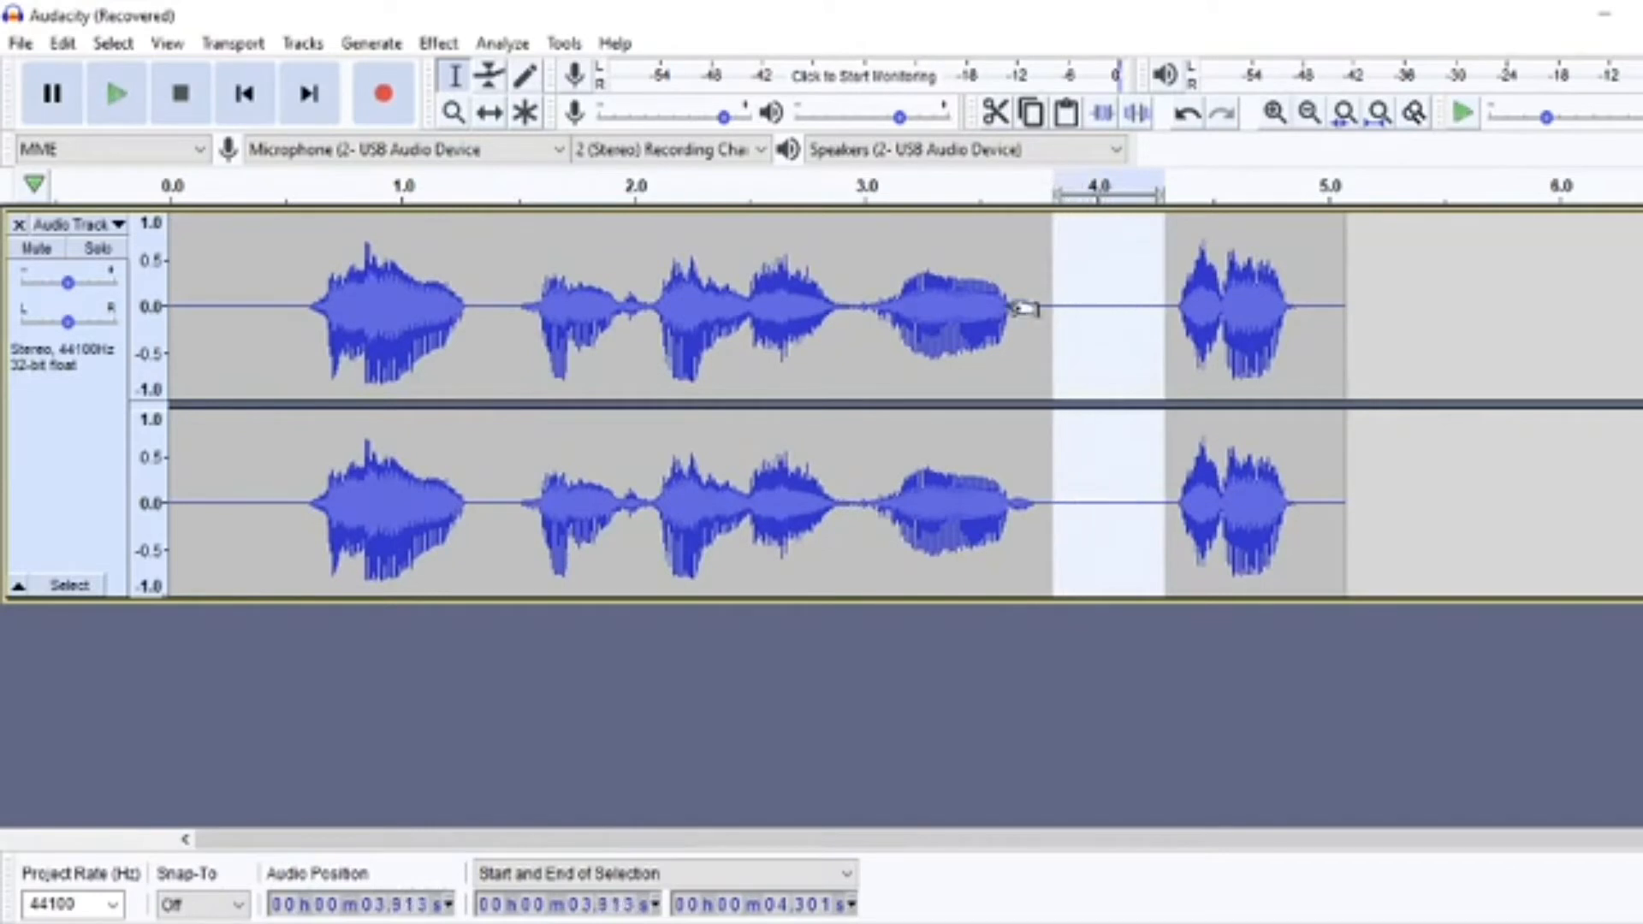
left_click(255, 299)
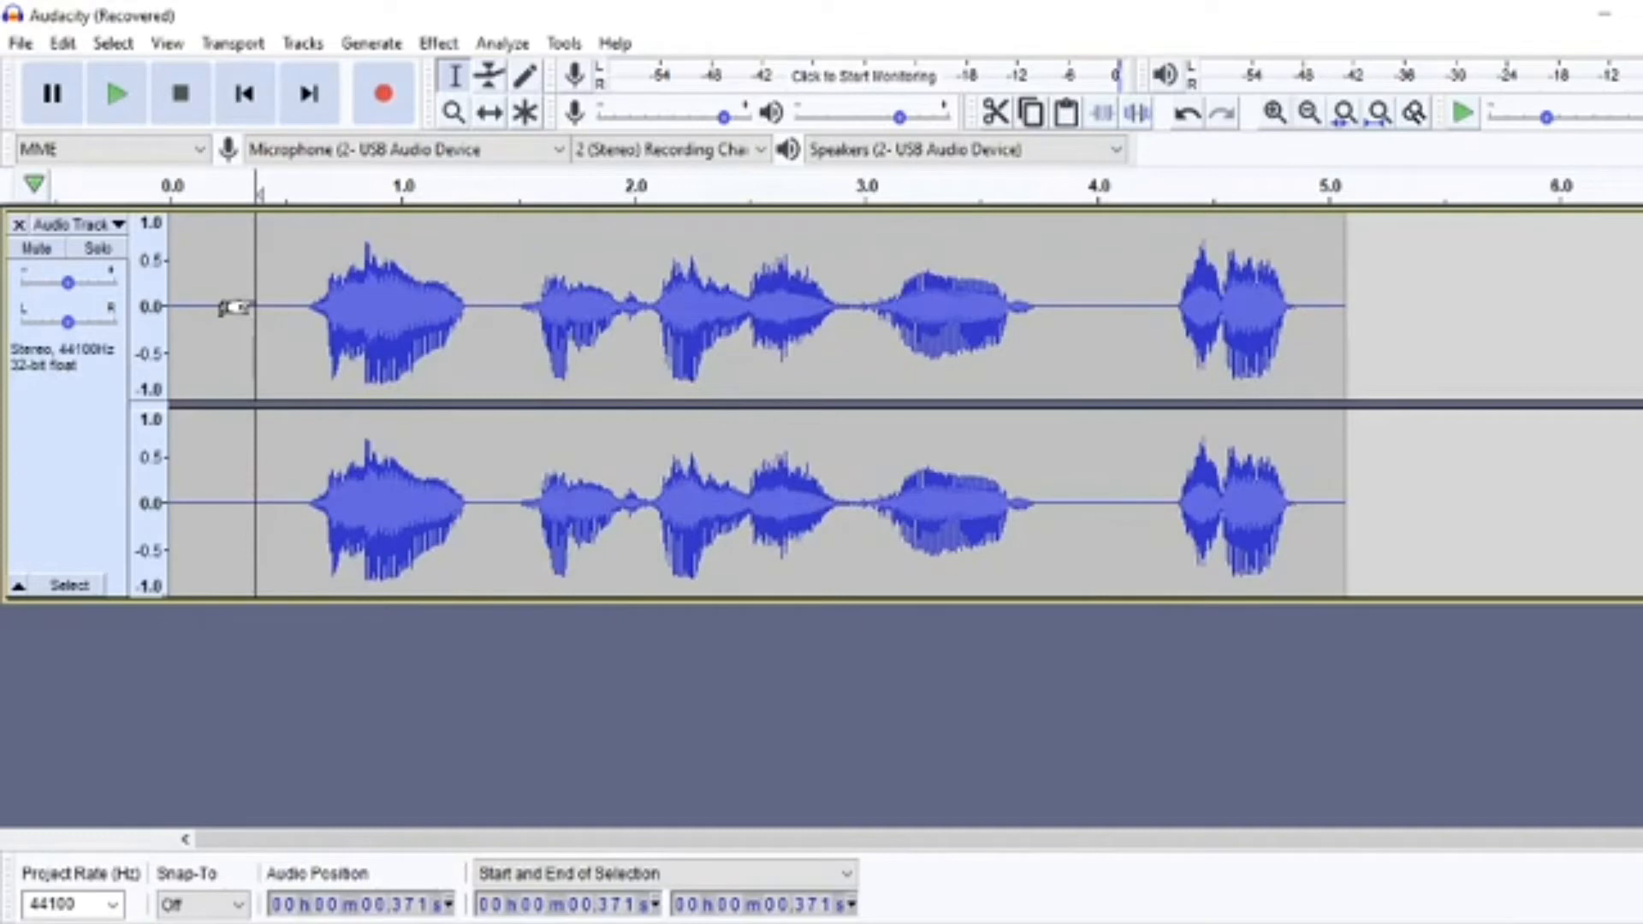
key("space")
Apply the YOU WA SHOCK! compressor effect to the entire clip at its existing settings and close the plug-in.
key("ctrl+a")
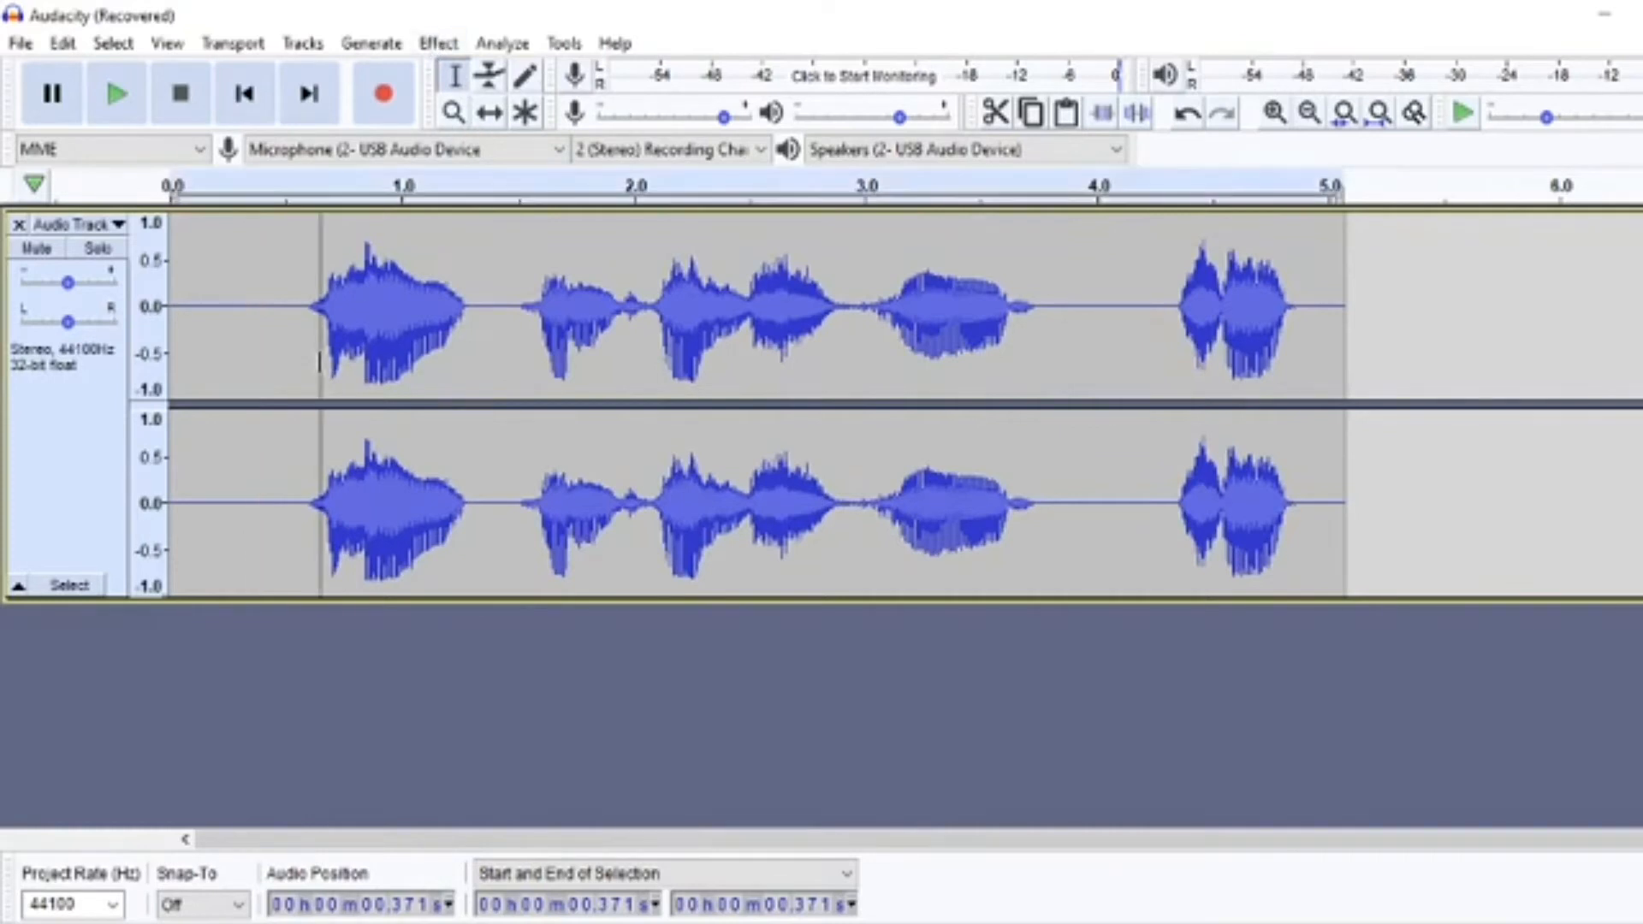
left_click(438, 41)
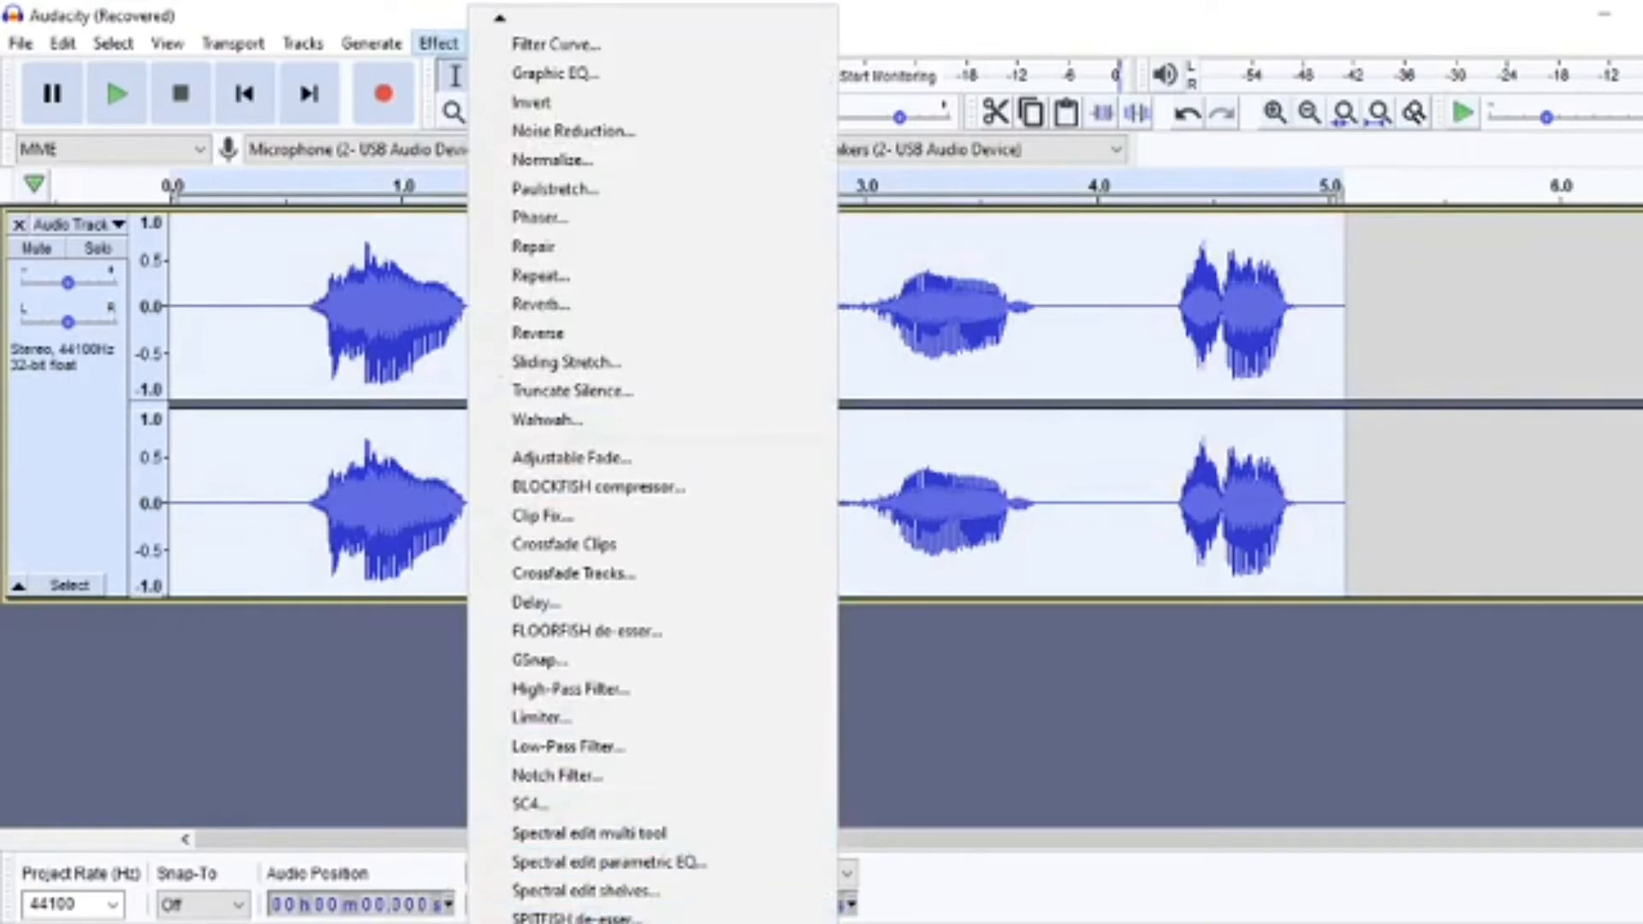
mouse_move(575, 920)
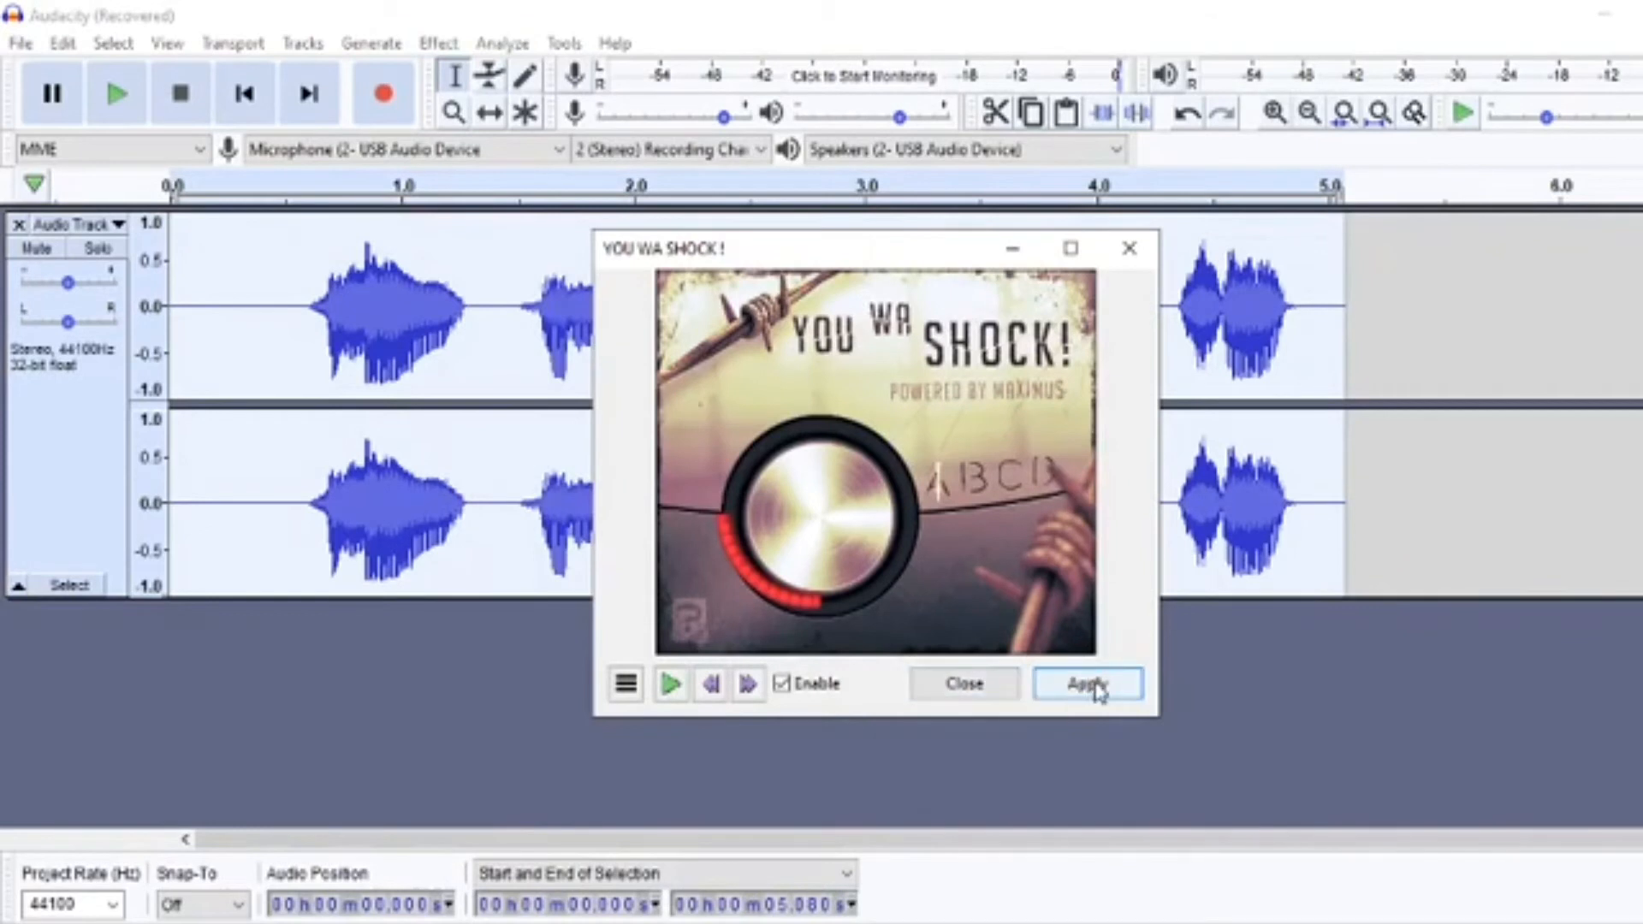
left_click(1088, 684)
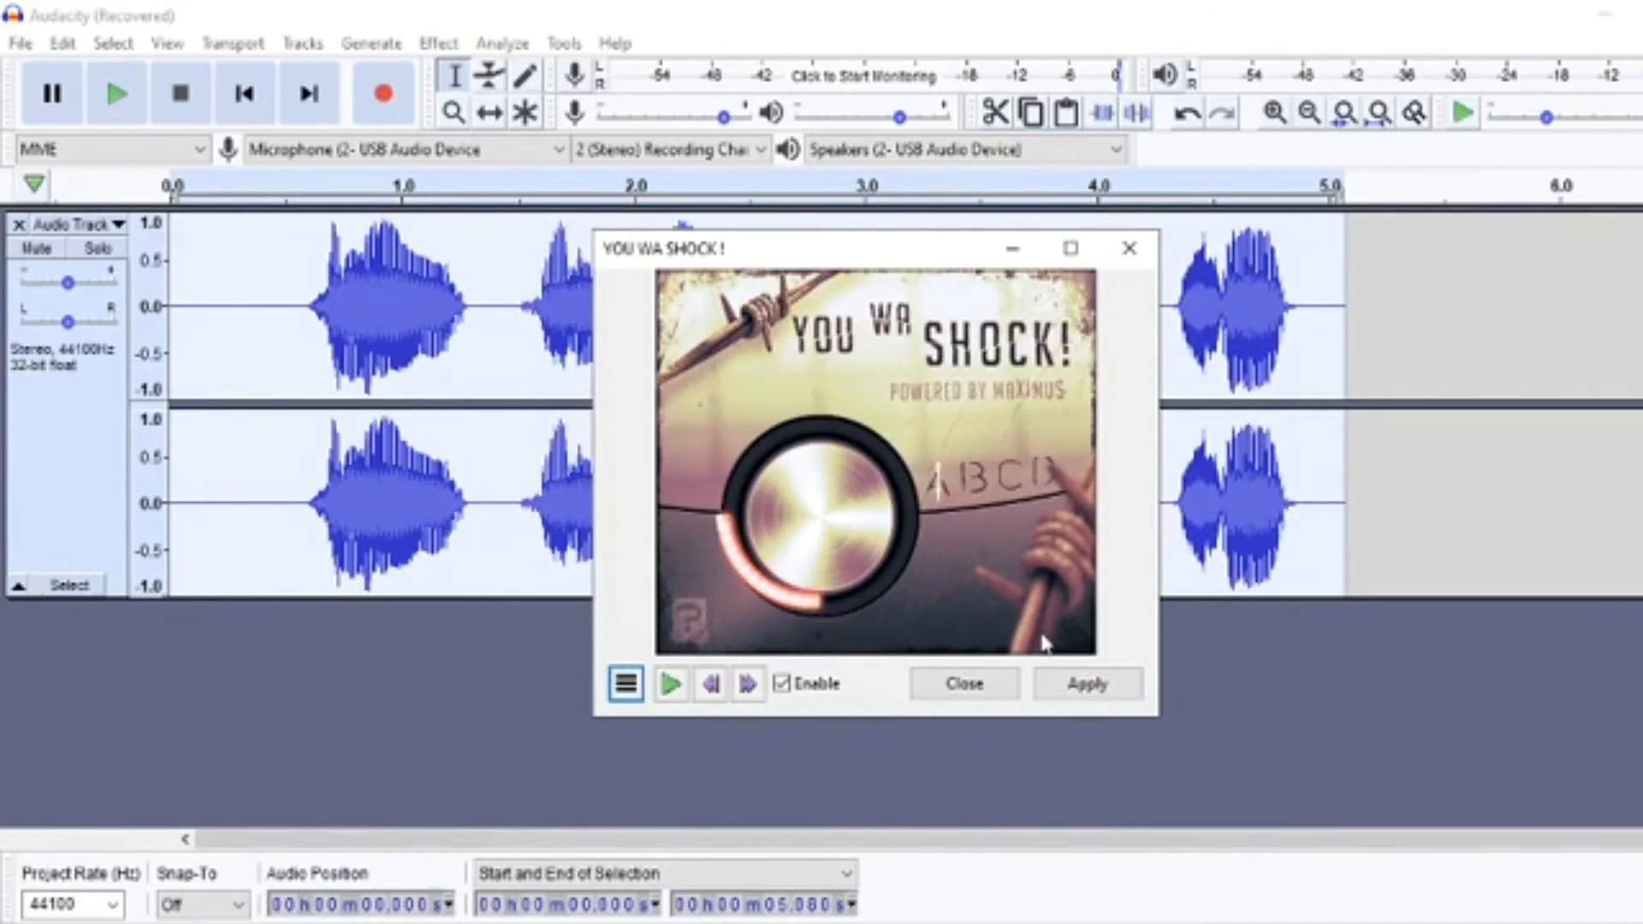
left_click(1128, 252)
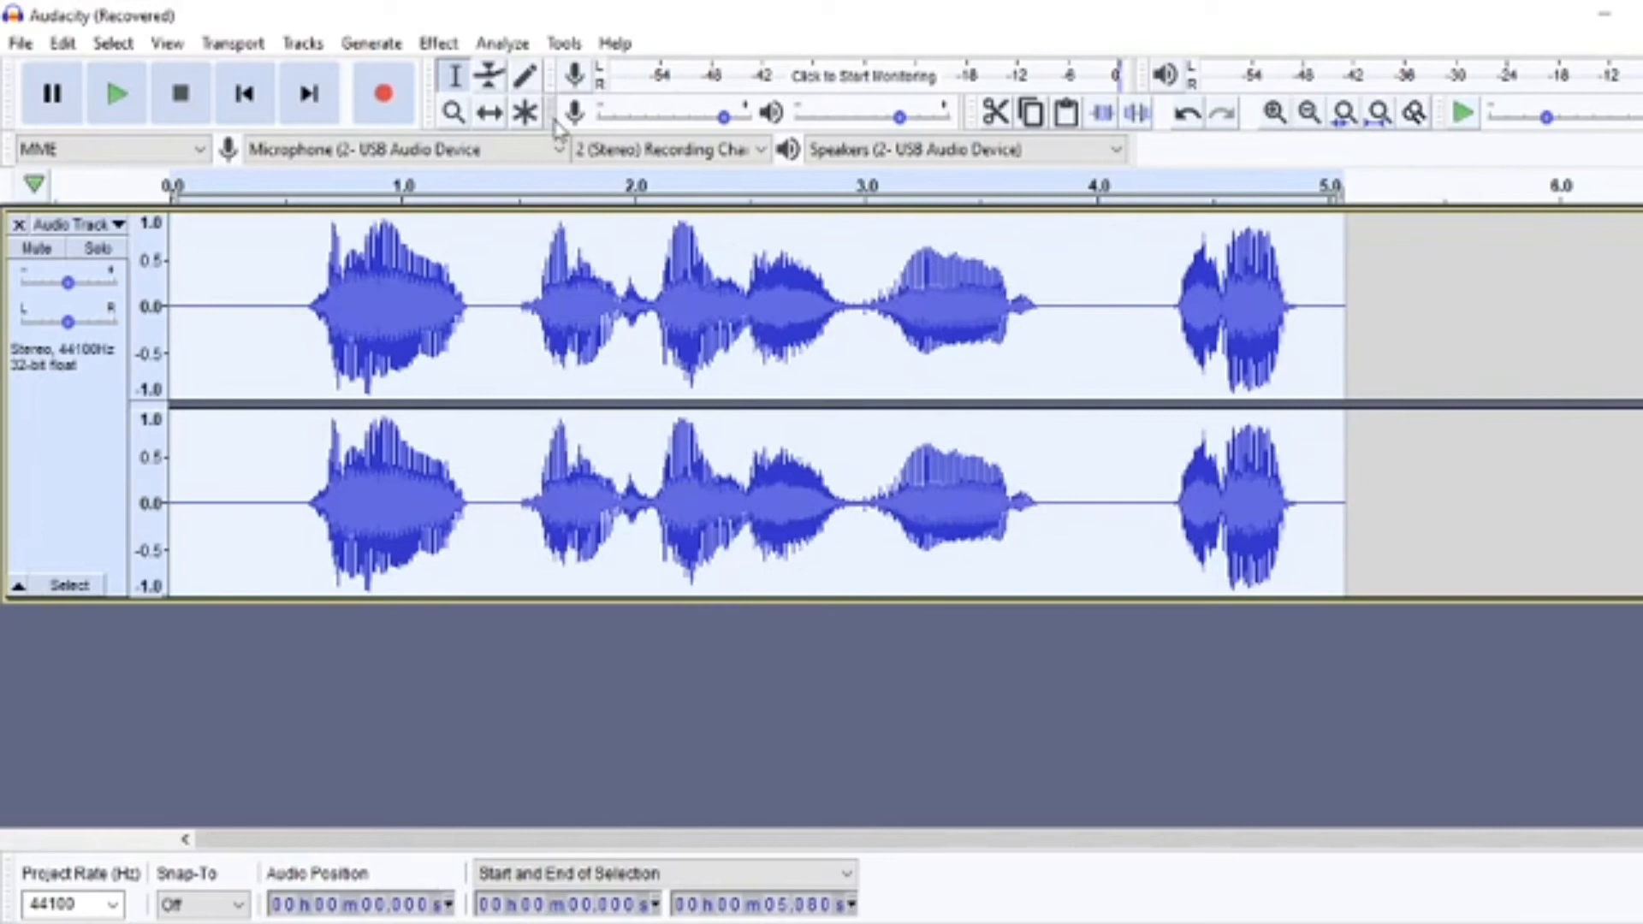
Play the compressed clip from about 0.5 s, just before the first word.
left_click(291, 319)
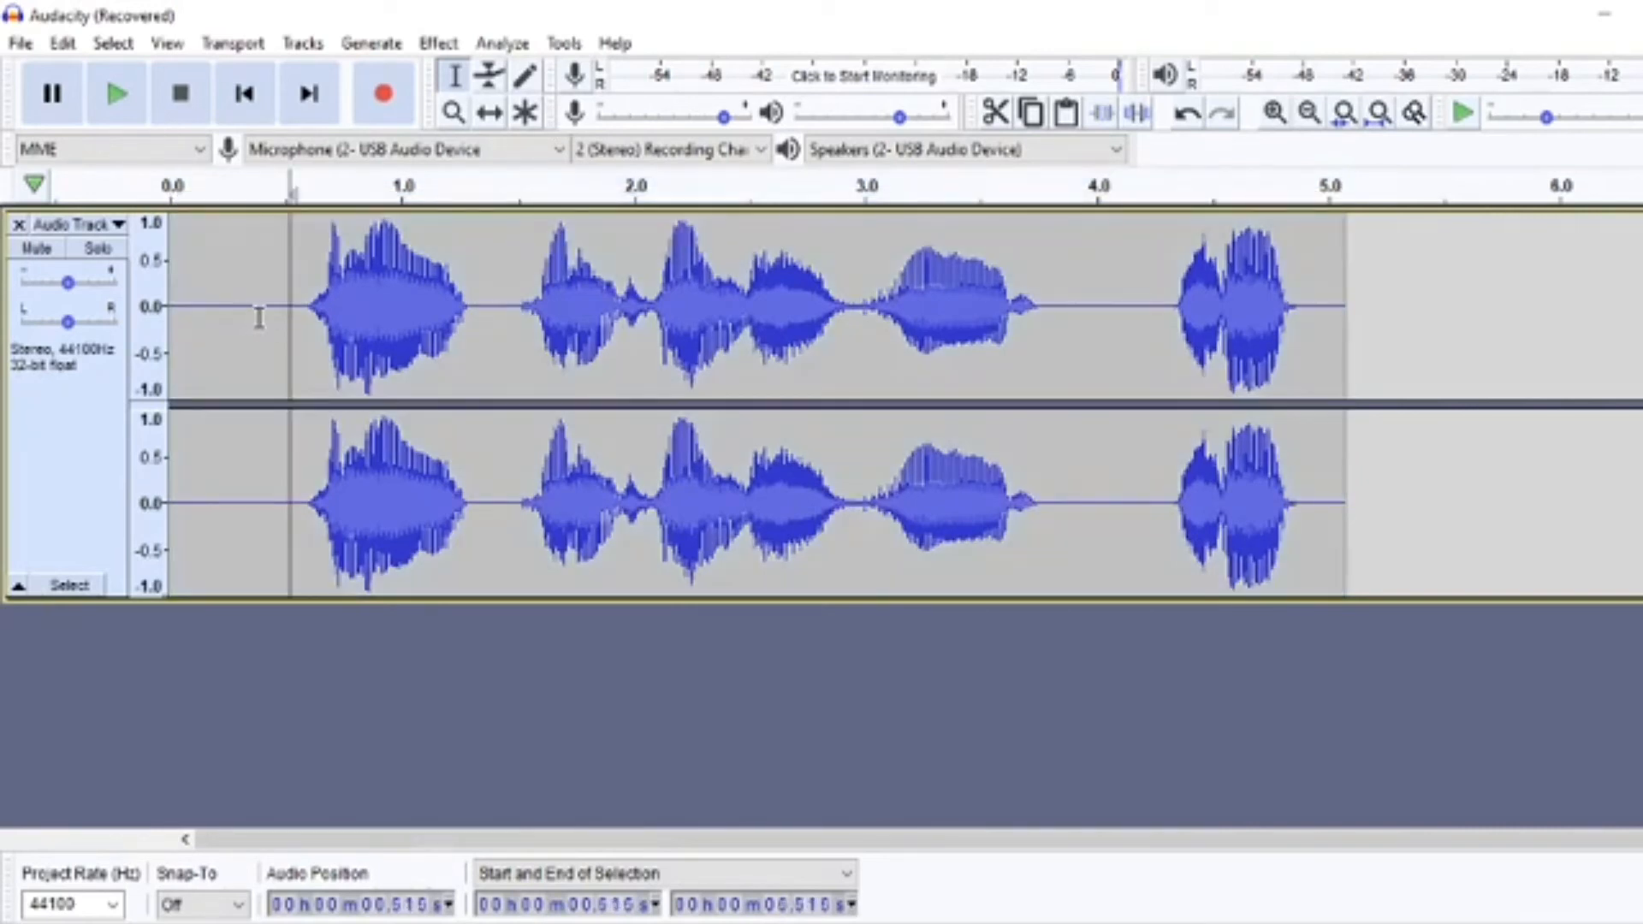
key("space")
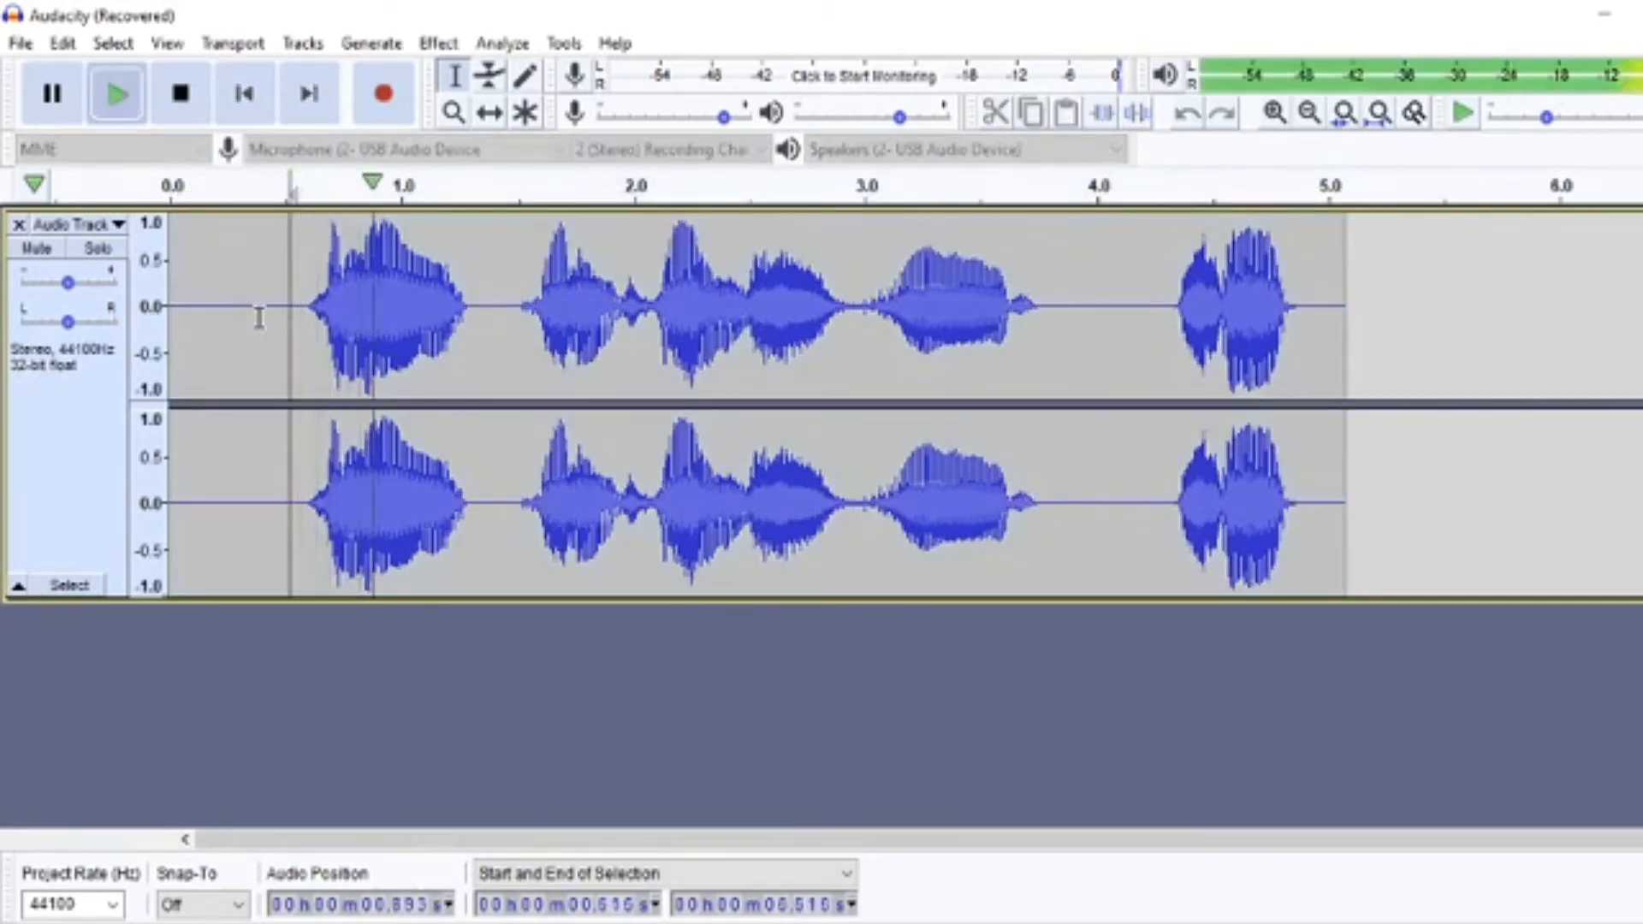